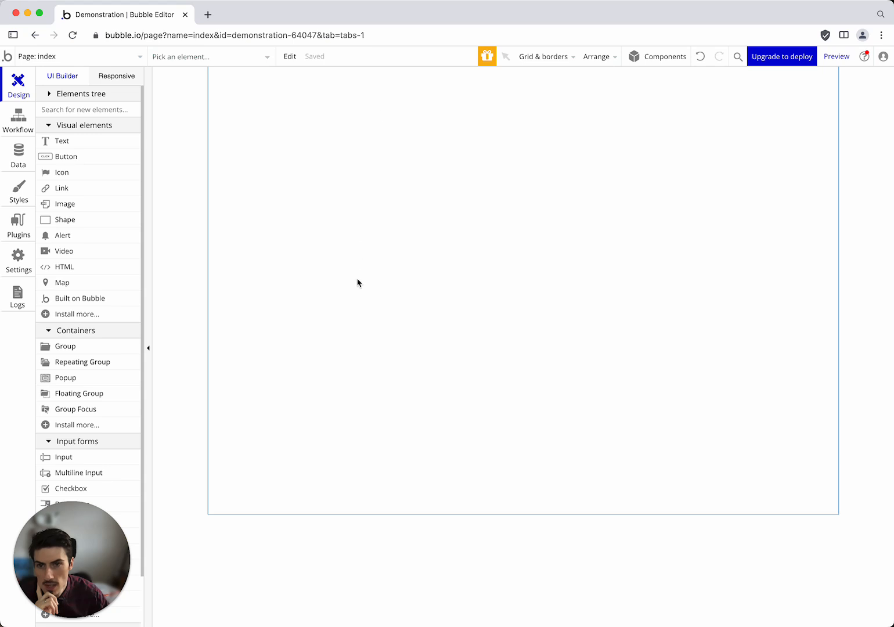
Step: Add a button to the upper left area of the index page
{"action": "left_click", "coordinate": [382, 184]}
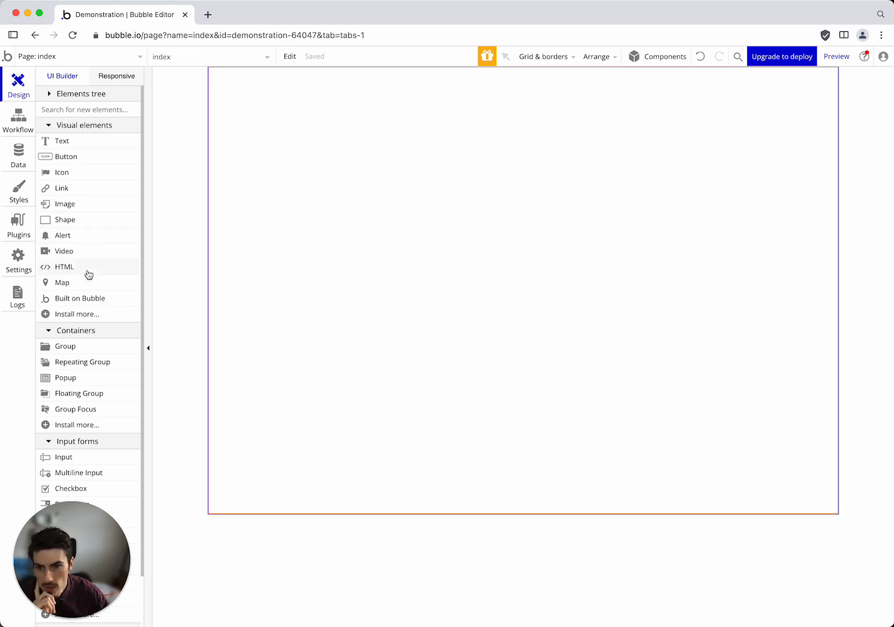
{"action": "scroll", "coordinate": [88, 274], "scroll_direction": "down", "scroll_amount": 1}
{"action": "scroll", "coordinate": [88, 274], "scroll_direction": "up", "scroll_amount": 1}
{"action": "left_click", "coordinate": [76, 158]}
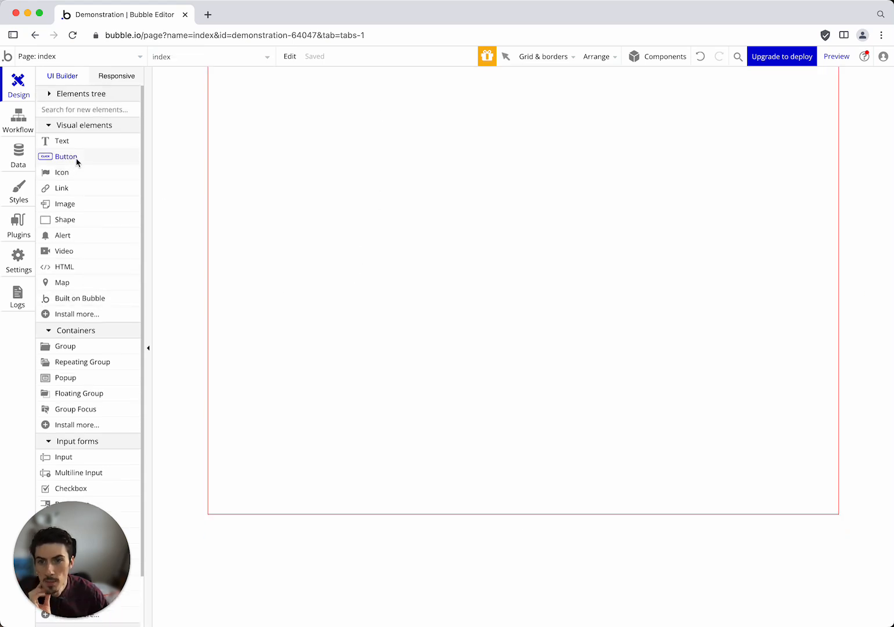
{"action": "left_click", "coordinate": [272, 107]}
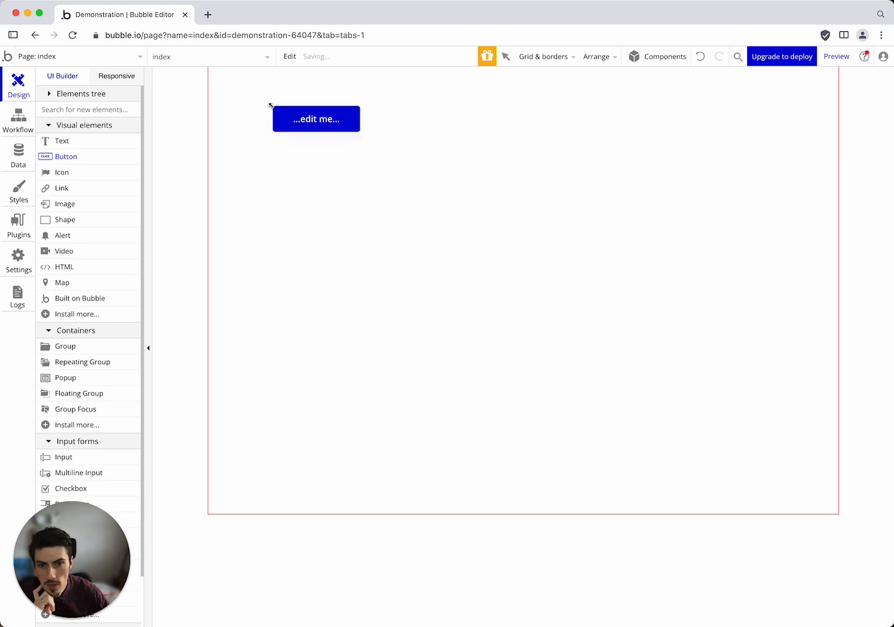
Step: Set the index page's container layout to Column
{"action": "left_click", "coordinate": [394, 213]}
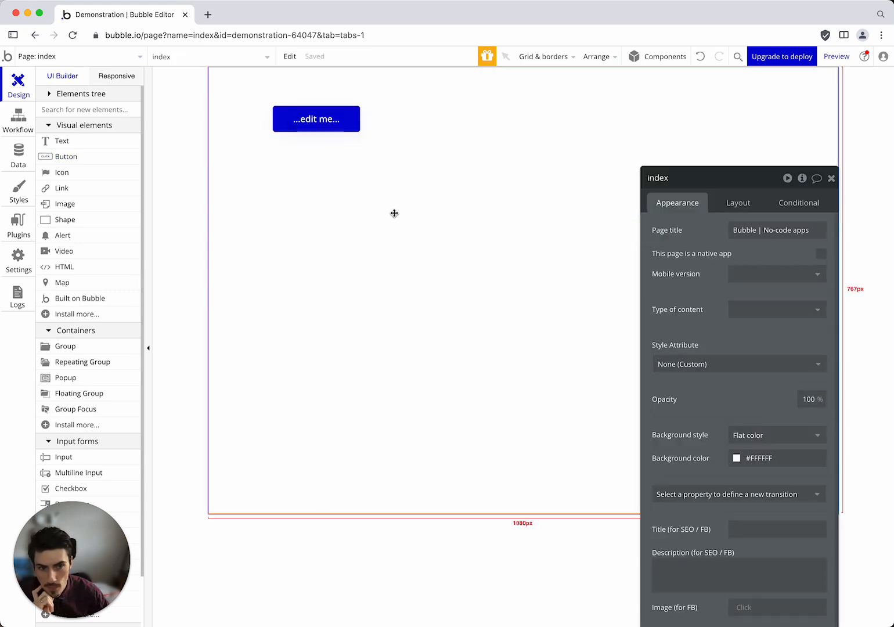
{"action": "left_click", "coordinate": [743, 204]}
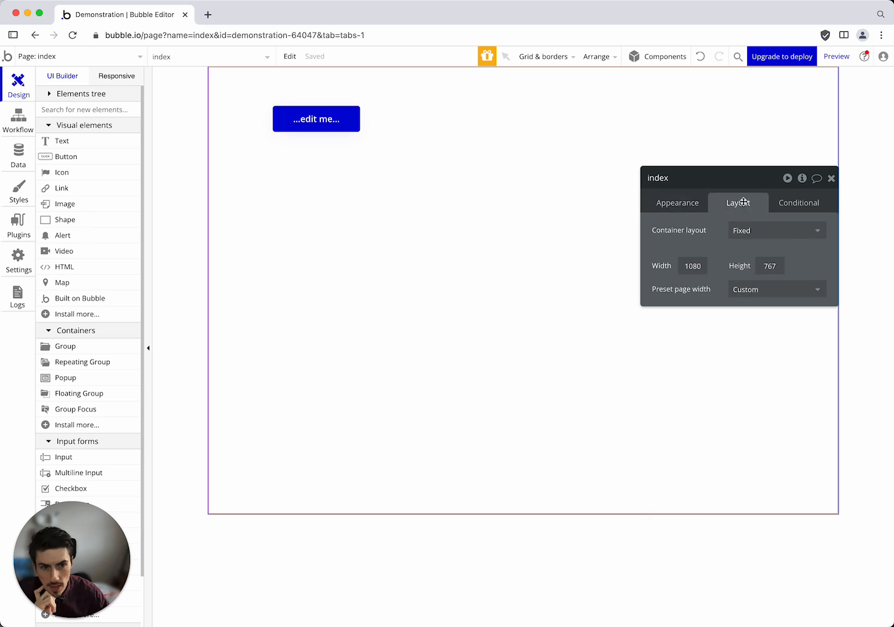
{"action": "left_click", "coordinate": [764, 232]}
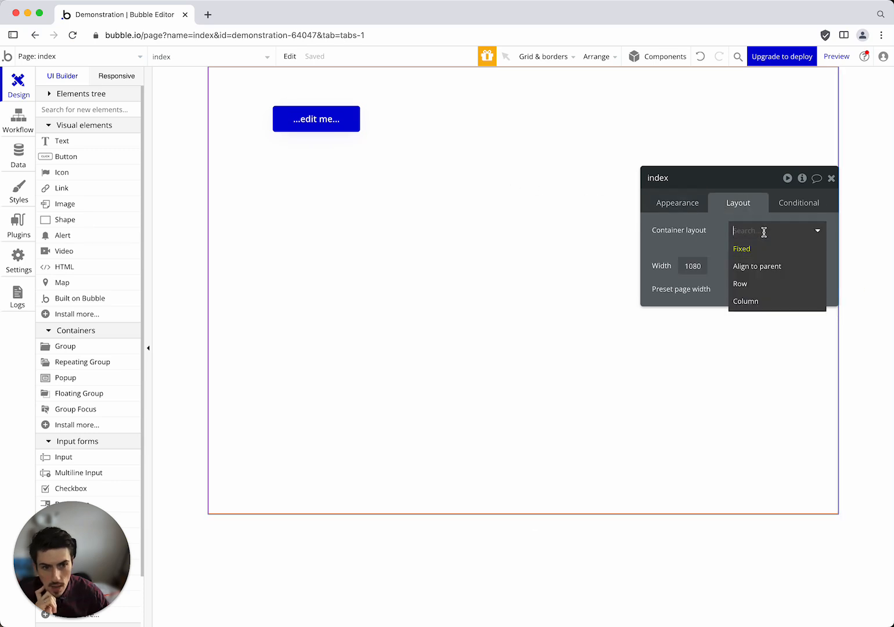
{"action": "left_click", "coordinate": [764, 301]}
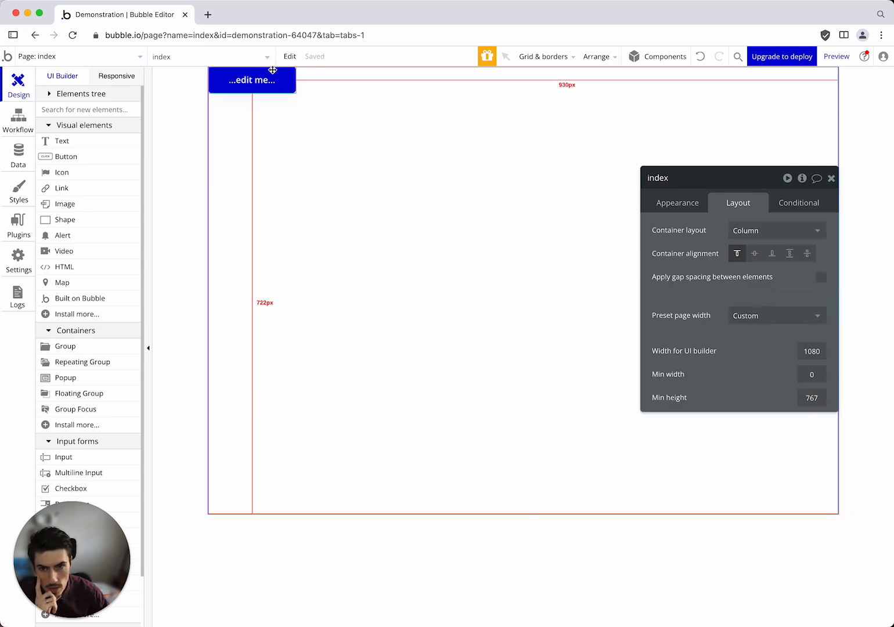
{"action": "left_click", "coordinate": [831, 178]}
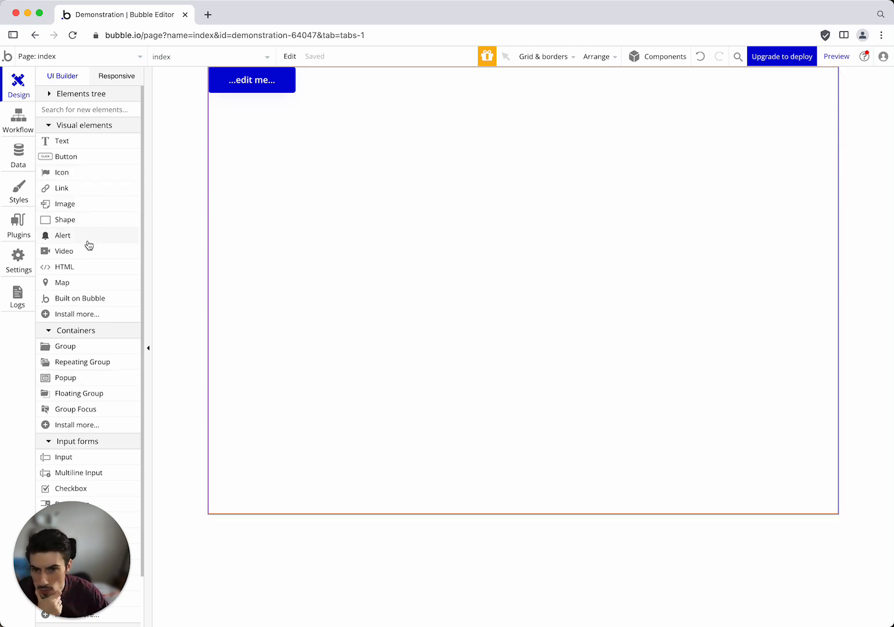
Step: Add an input element to the page below the button and clear its placeholder text
{"action": "scroll", "coordinate": [110, 329], "scroll_direction": "down", "scroll_amount": 2}
{"action": "left_click", "coordinate": [77, 402]}
{"action": "left_click", "coordinate": [337, 117]}
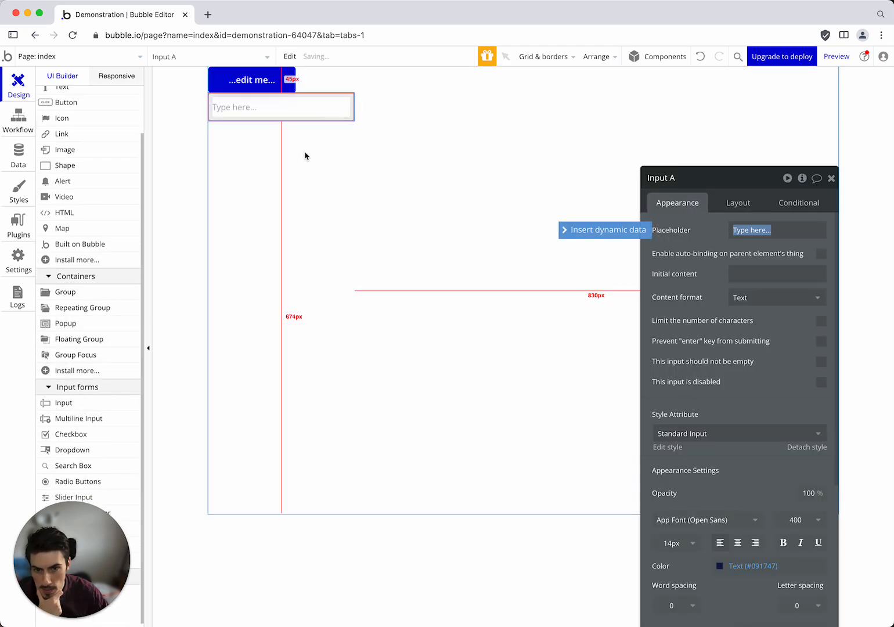
{"action": "key", "text": "BackSpace"}
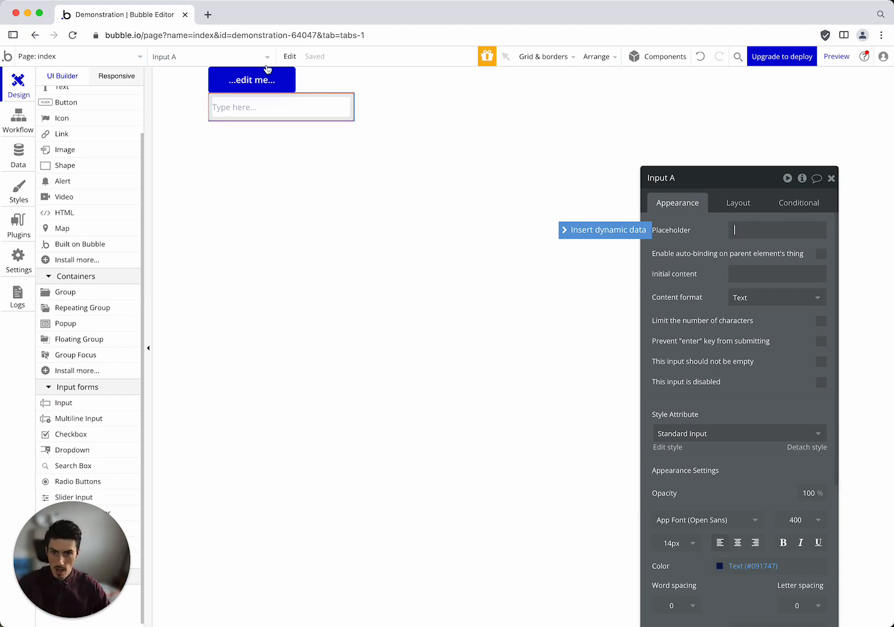
Step: Group the button and the input together in a row container
{"action": "left_click", "coordinate": [253, 81]}
{"action": "left_click", "coordinate": [270, 109], "text": "shift"}
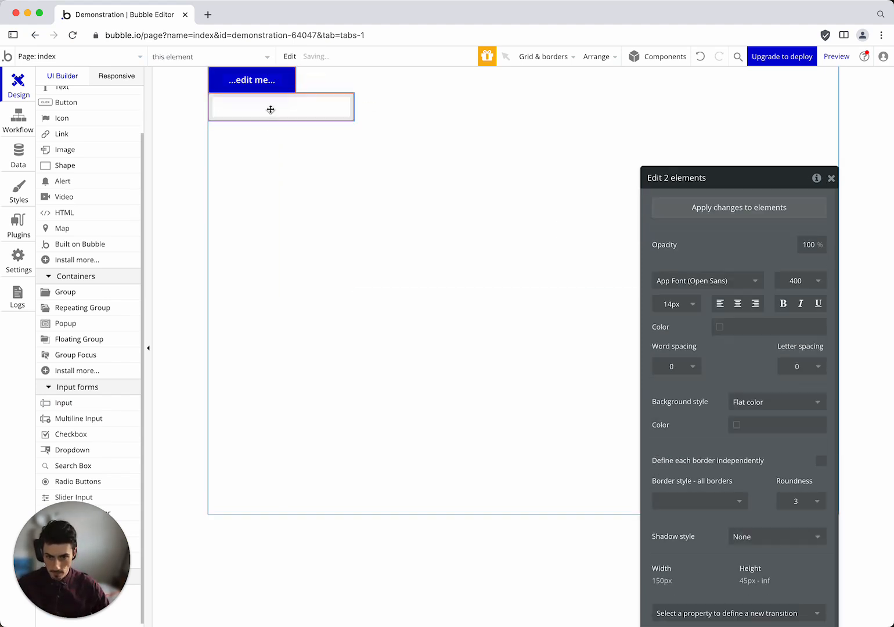
{"action": "right_click", "coordinate": [271, 112]}
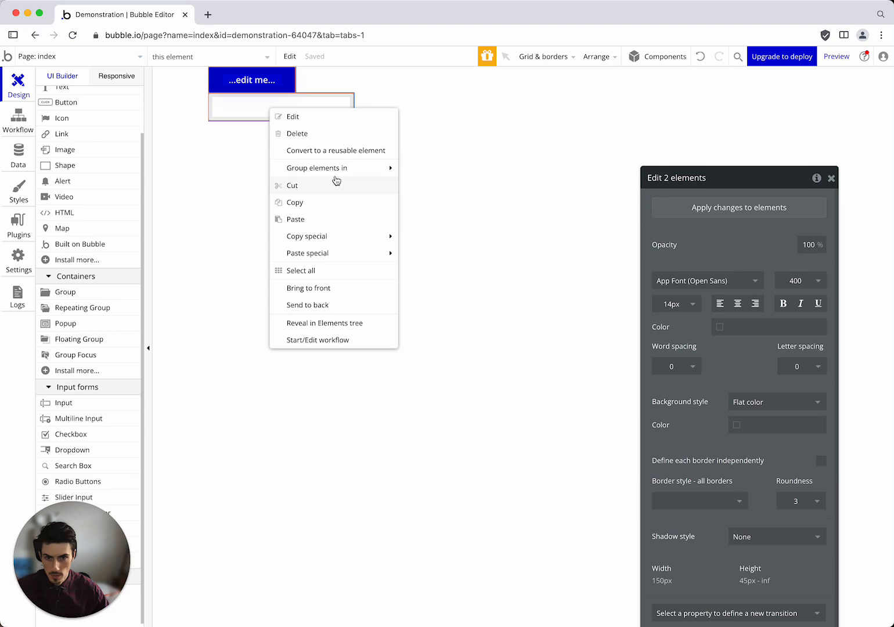
{"action": "mouse_move", "coordinate": [330, 168]}
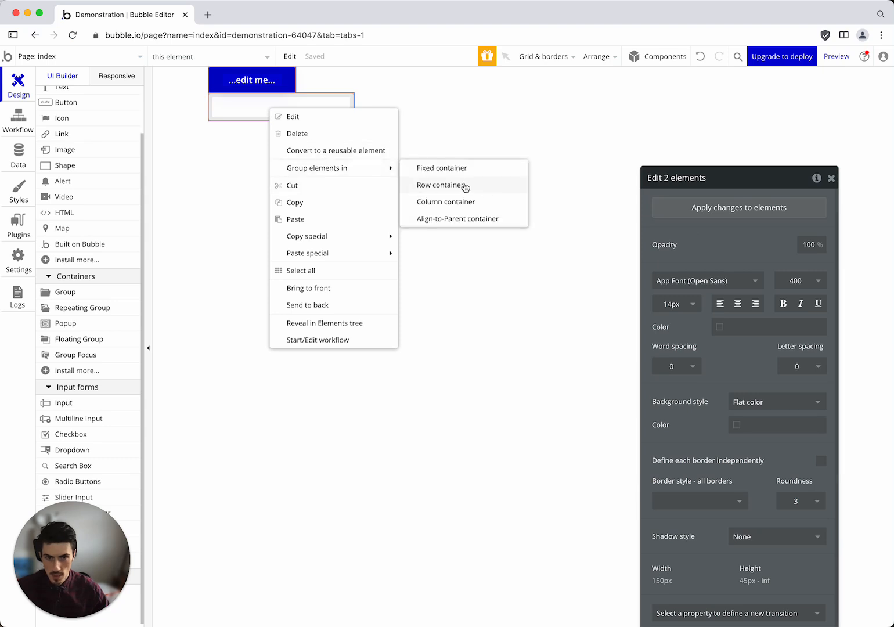
{"action": "left_click", "coordinate": [465, 186]}
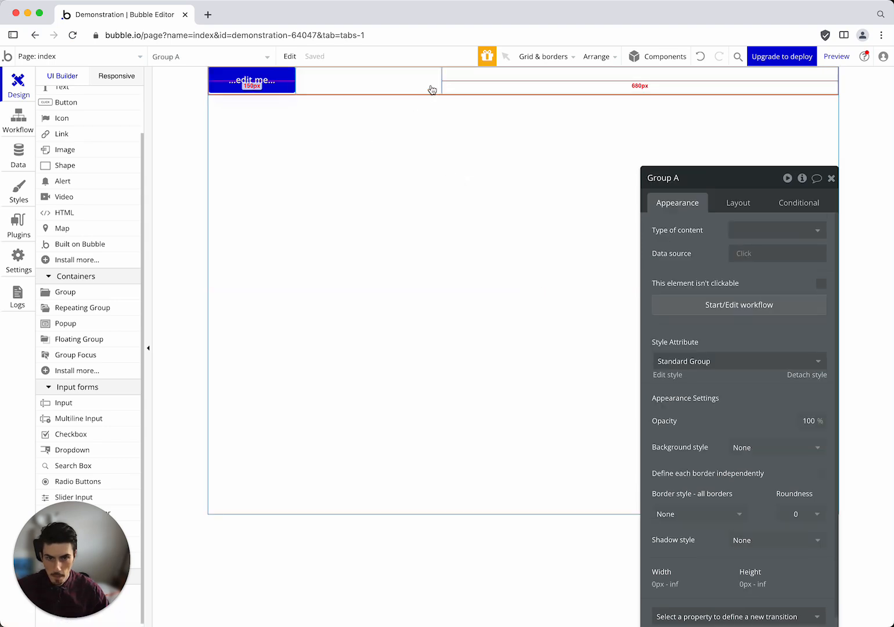
Step: Reveal the group in the elements tree and move the input ahead of the button
{"action": "right_click", "coordinate": [465, 82]}
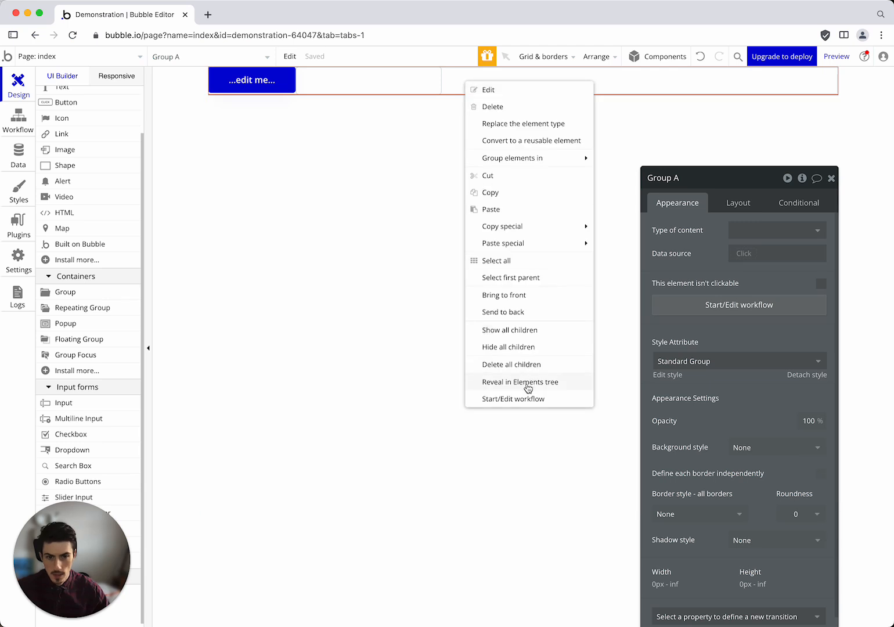
{"action": "left_click", "coordinate": [527, 388]}
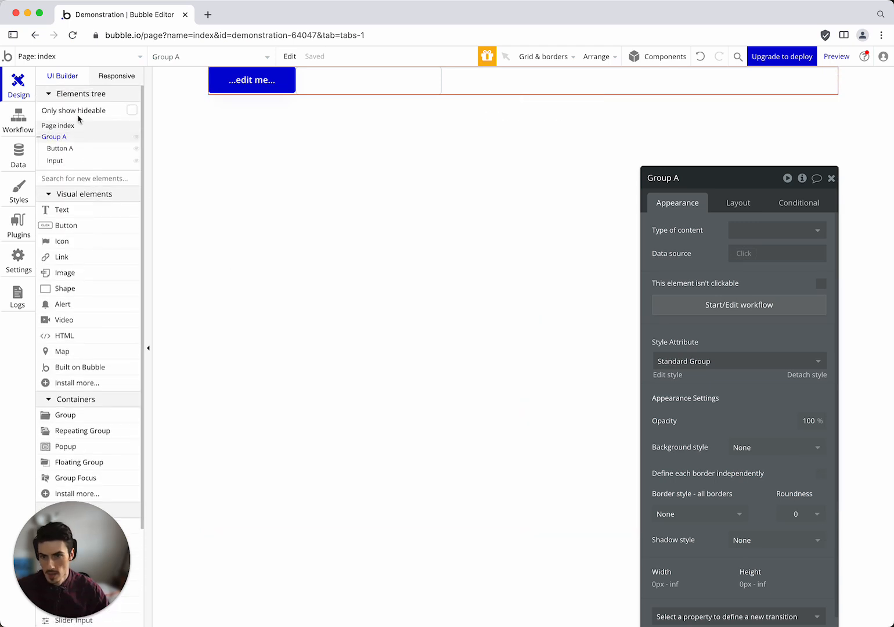
{"action": "mouse_move", "coordinate": [89, 161]}
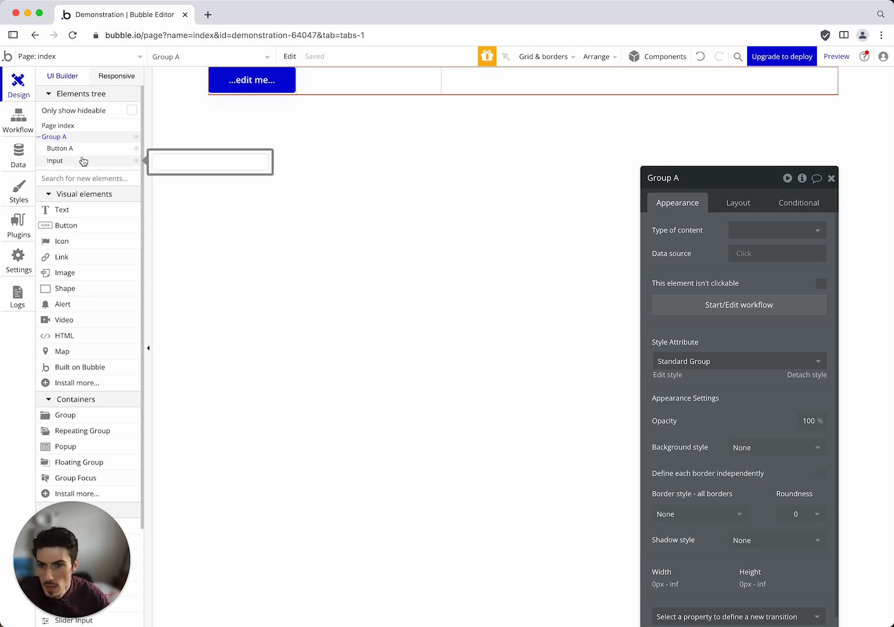
{"action": "left_click_drag", "start_coordinate": [75, 163], "coordinate": [77, 150]}
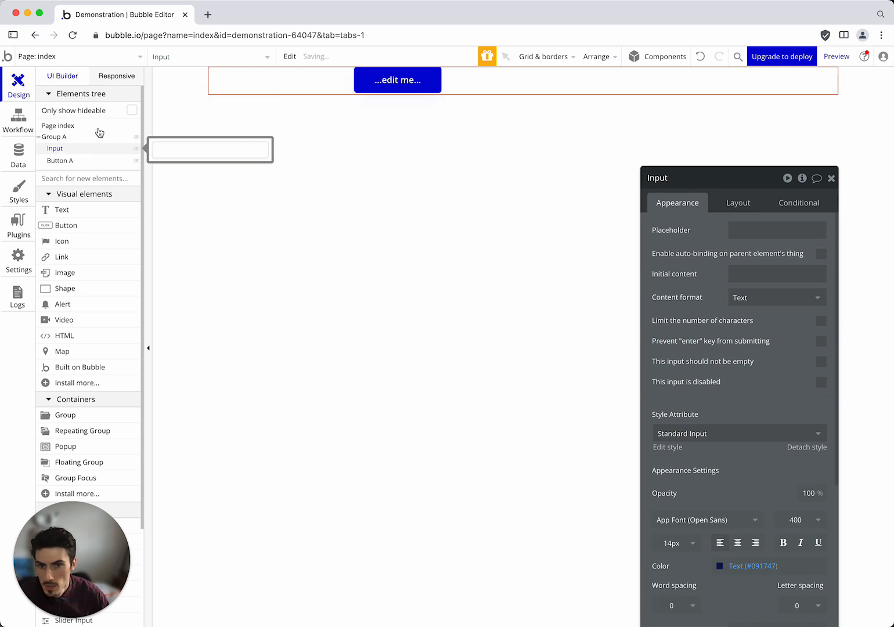
Step: Rename the group containing the input and button as "Group form"
{"action": "left_click", "coordinate": [504, 72]}
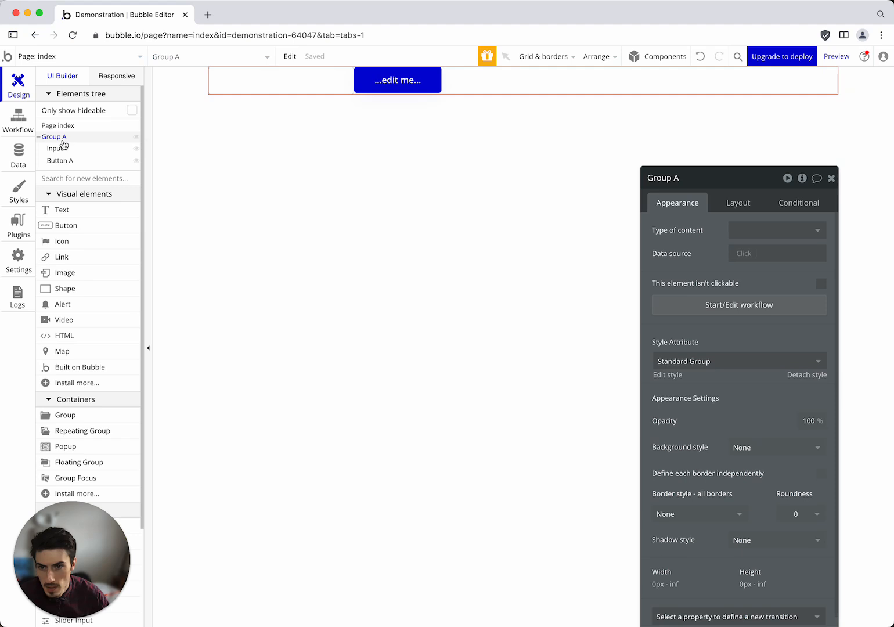
{"action": "left_click", "coordinate": [696, 178]}
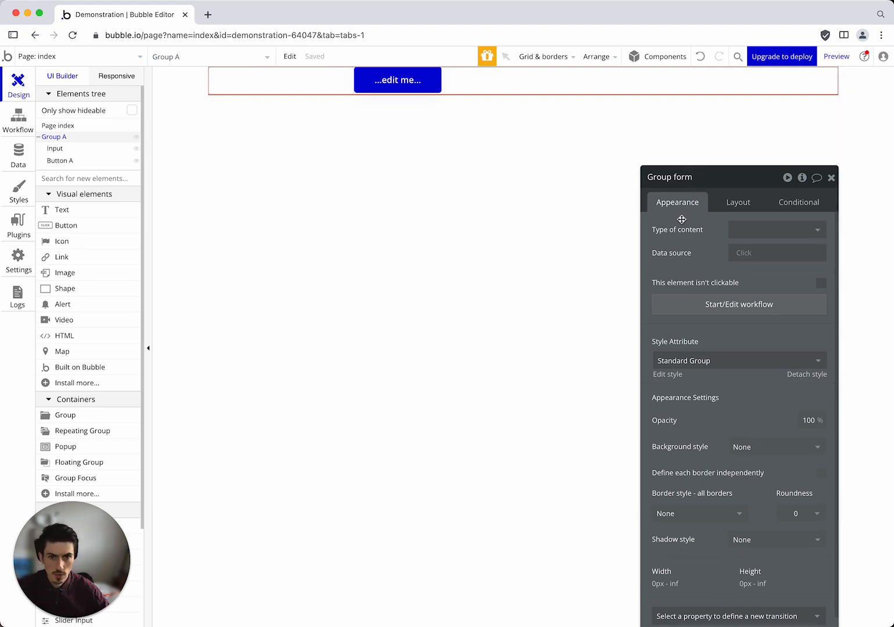
{"action": "type", "text": "form"}
{"action": "key", "text": "Return"}
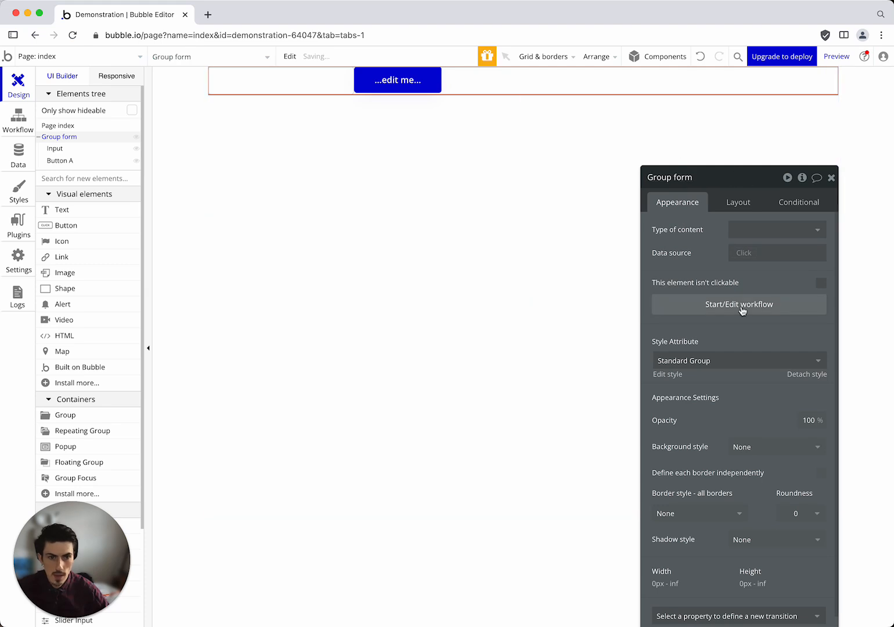
Step: Apply gap spacing between the form group's elements with a column gap of 7 px
{"action": "left_click", "coordinate": [725, 203]}
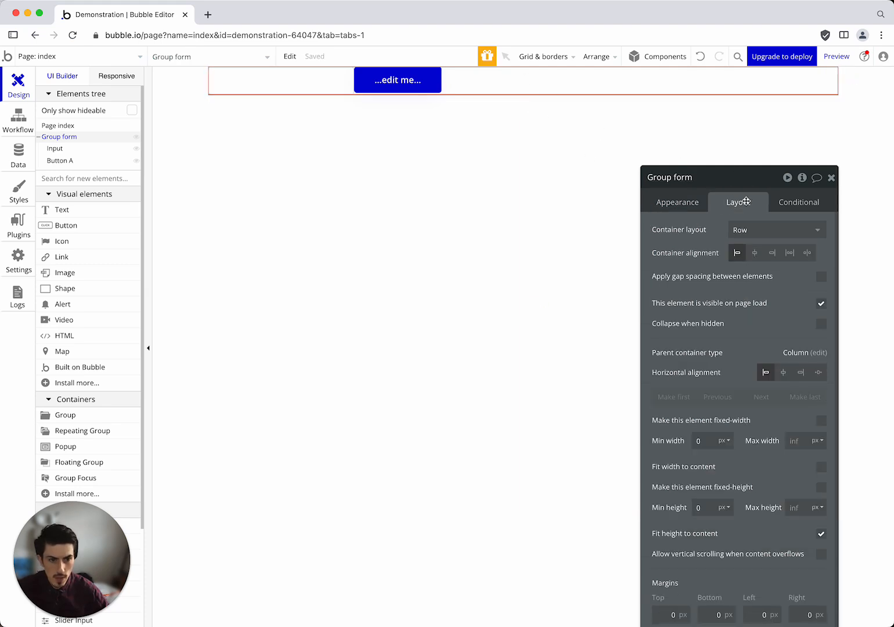
{"action": "left_click", "coordinate": [821, 278]}
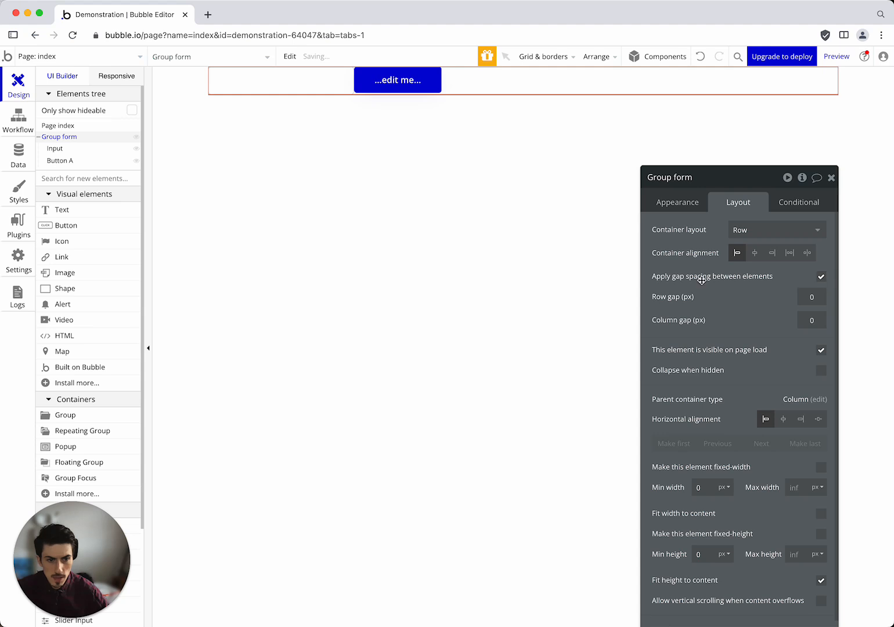
{"action": "left_click", "coordinate": [814, 319]}
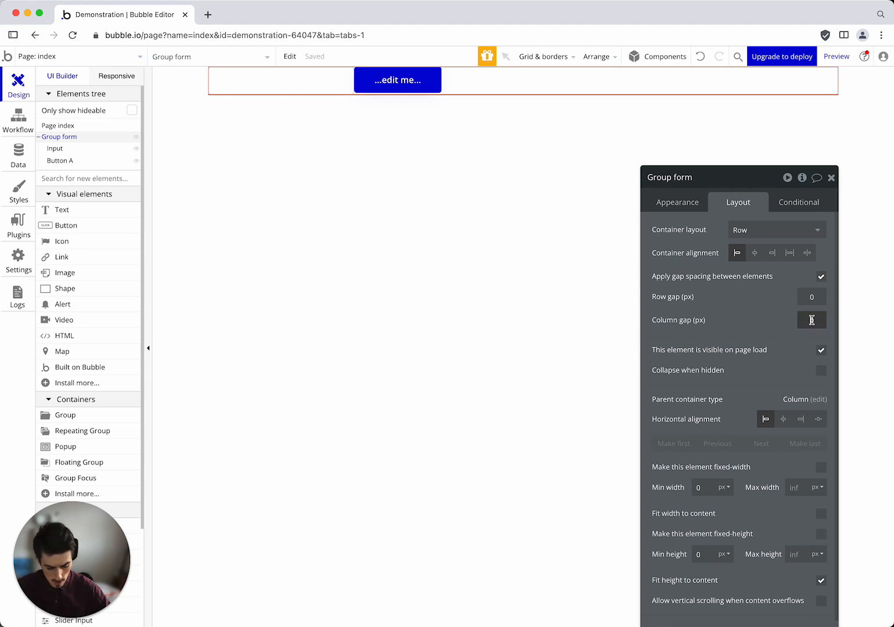
{"action": "type", "text": "7"}
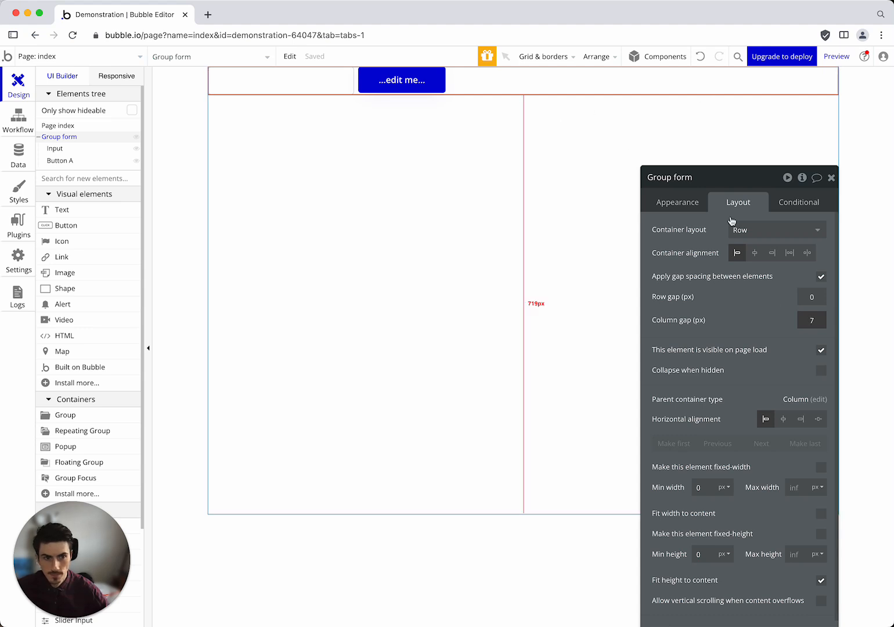
Step: Fit the form group's width to its content and center the group horizontally on the page
{"action": "left_click", "coordinate": [821, 516]}
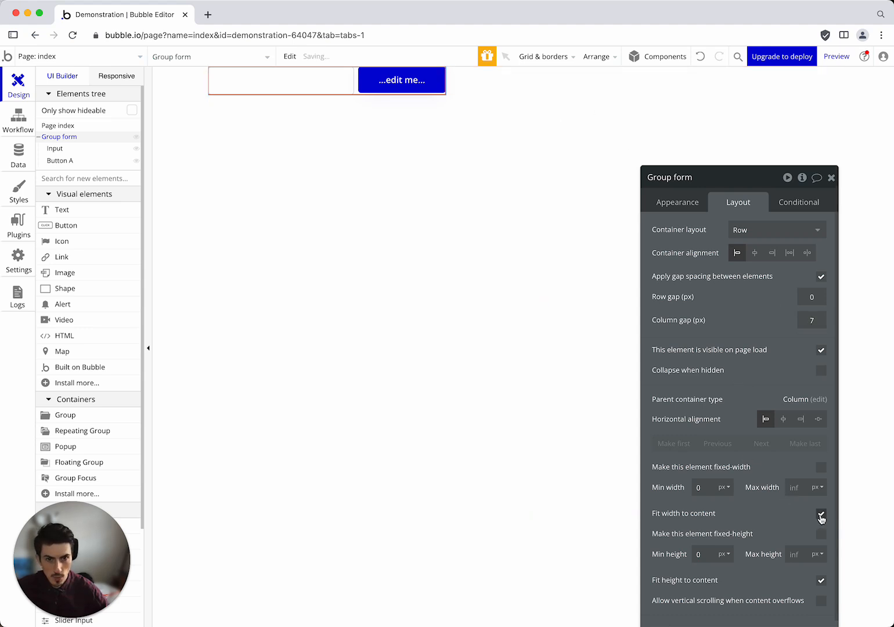
{"action": "left_click", "coordinate": [783, 421]}
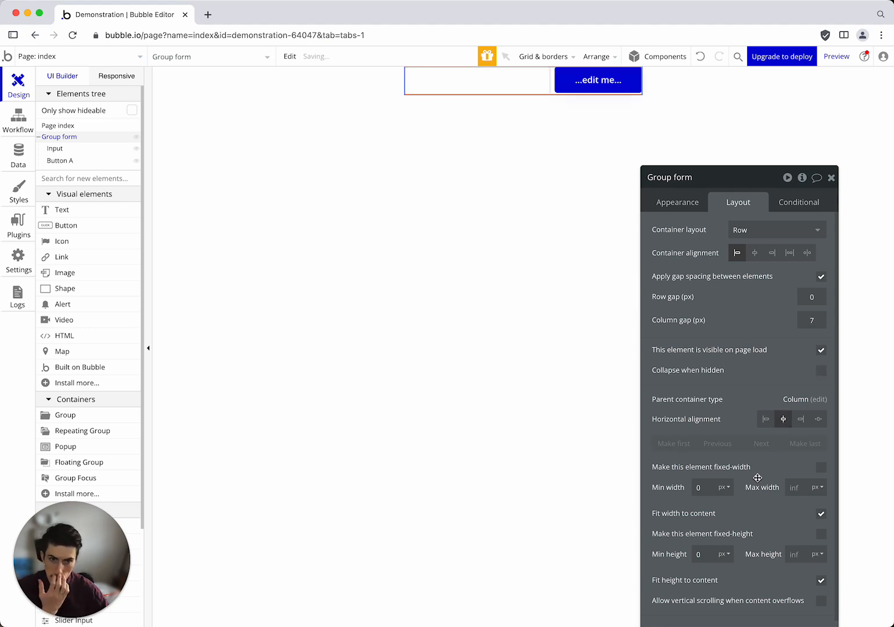
Step: Set the form group's top padding to 100 px
{"action": "scroll", "coordinate": [752, 514], "scroll_direction": "down", "scroll_amount": 1}
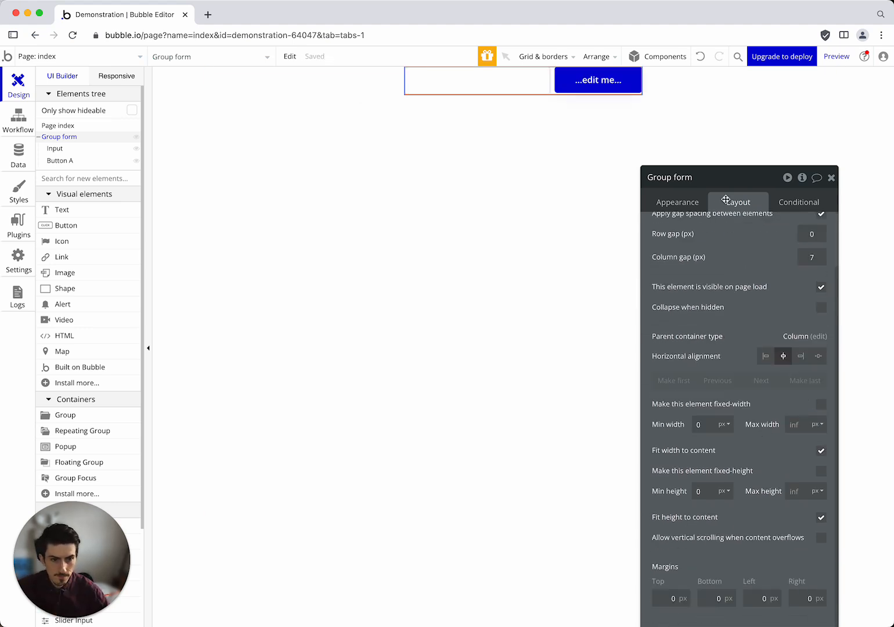
{"action": "left_click_drag", "start_coordinate": [736, 180], "coordinate": [736, 95]}
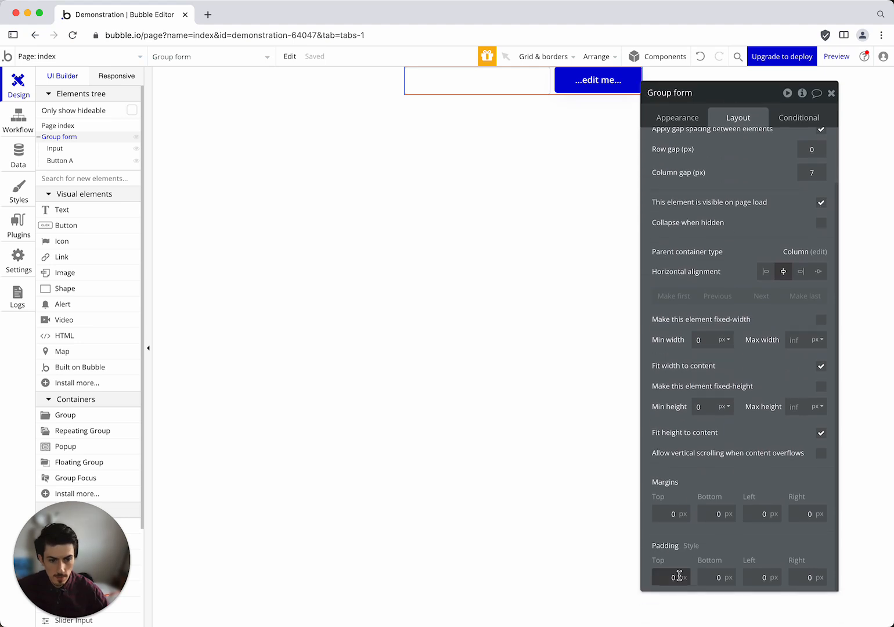
{"action": "type", "text": "100"}
{"action": "left_click", "coordinate": [589, 377]}
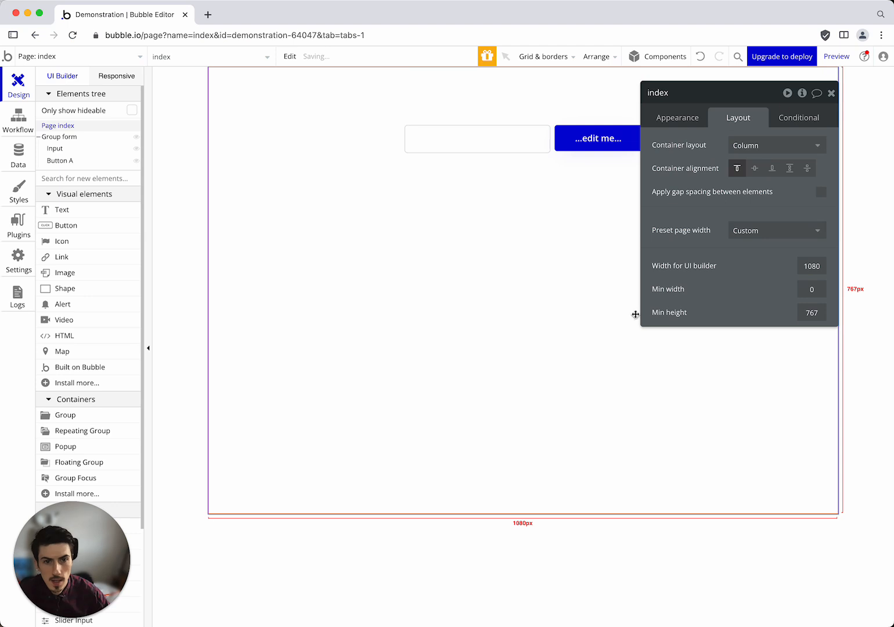
{"action": "left_click", "coordinate": [832, 94]}
Step: Change the button's label to "Submit"
{"action": "left_click", "coordinate": [584, 146]}
{"action": "double_click", "coordinate": [587, 146]}
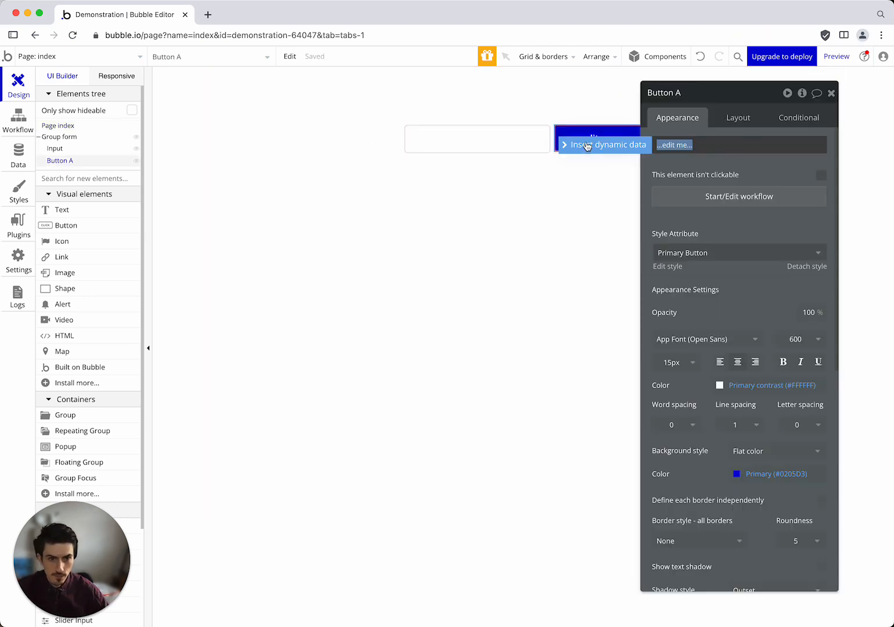
{"action": "type", "text": "Submit"}
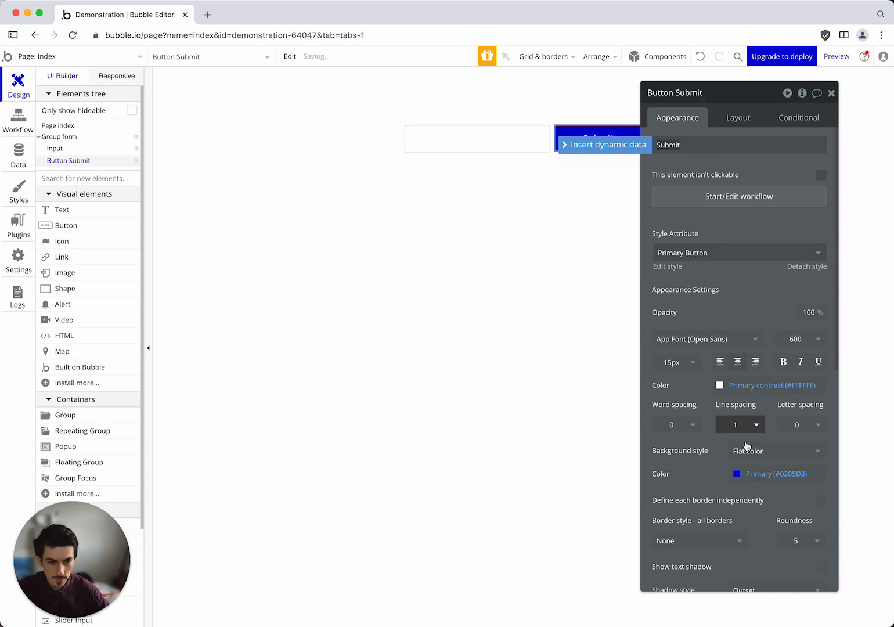
{"action": "scroll", "coordinate": [740, 429], "scroll_direction": "down", "scroll_amount": 3}
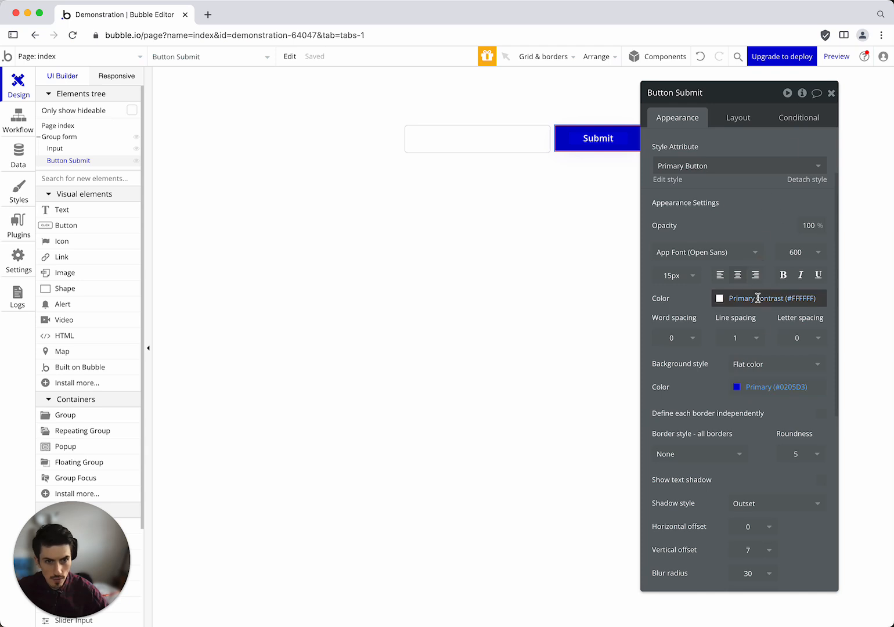
{"action": "left_click", "coordinate": [612, 174]}
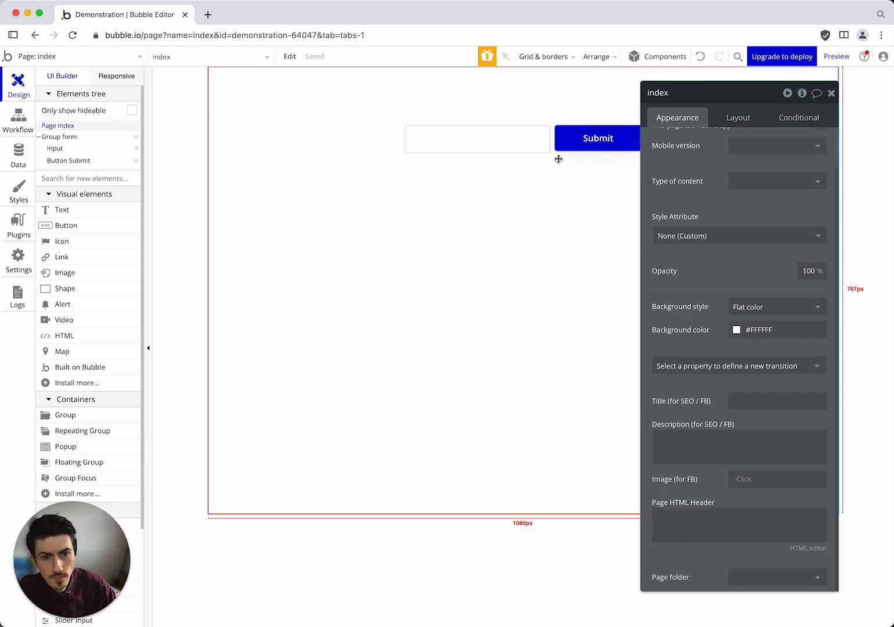
{"action": "left_click", "coordinate": [511, 142]}
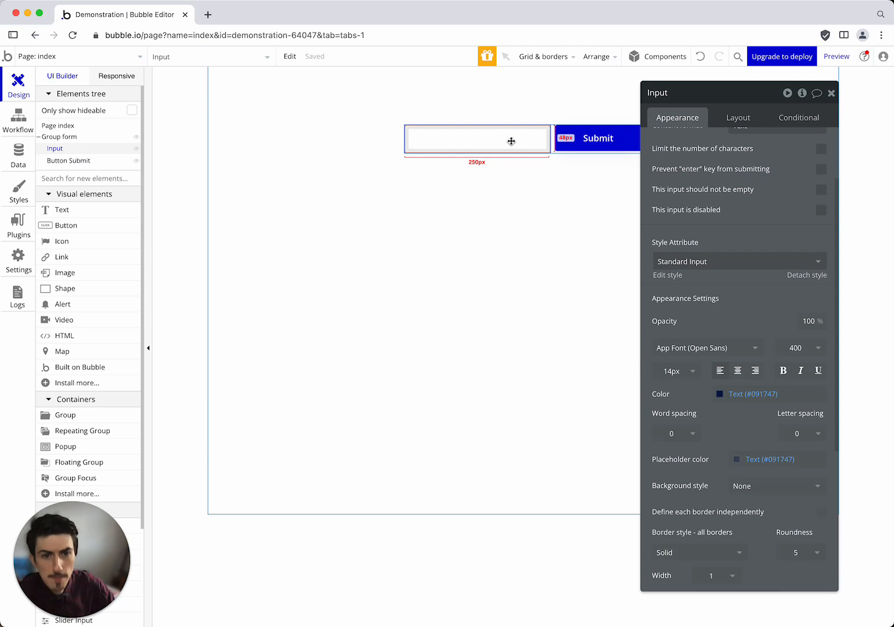
{"action": "left_click", "coordinate": [564, 165]}
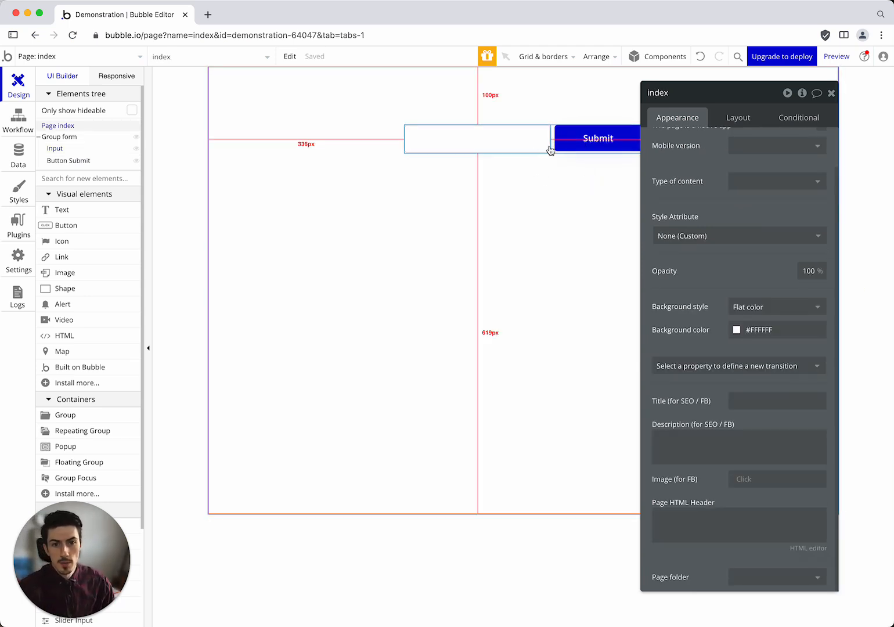
{"action": "left_click", "coordinate": [579, 147]}
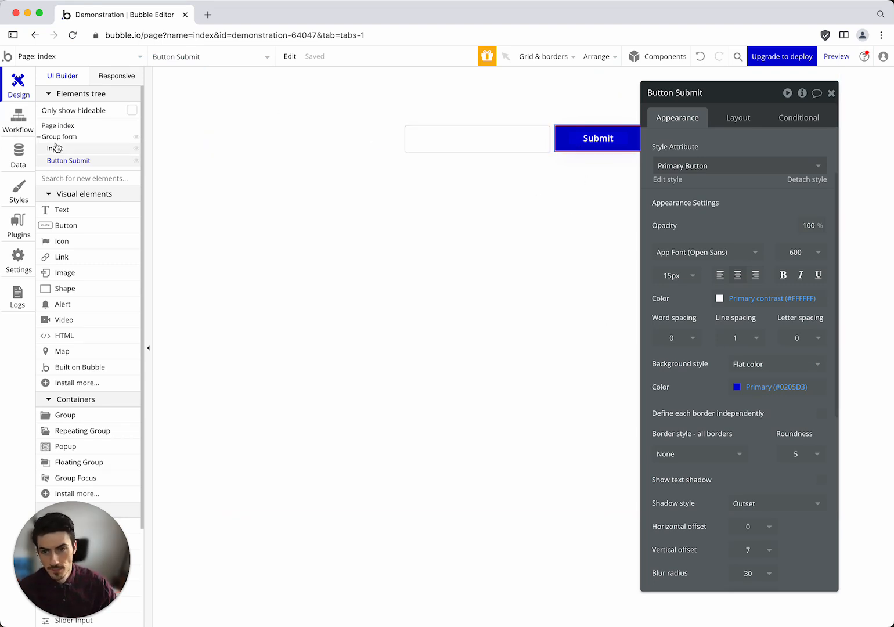
Step: Browse the event types available for a new workflow on the index page
{"action": "left_click", "coordinate": [22, 131]}
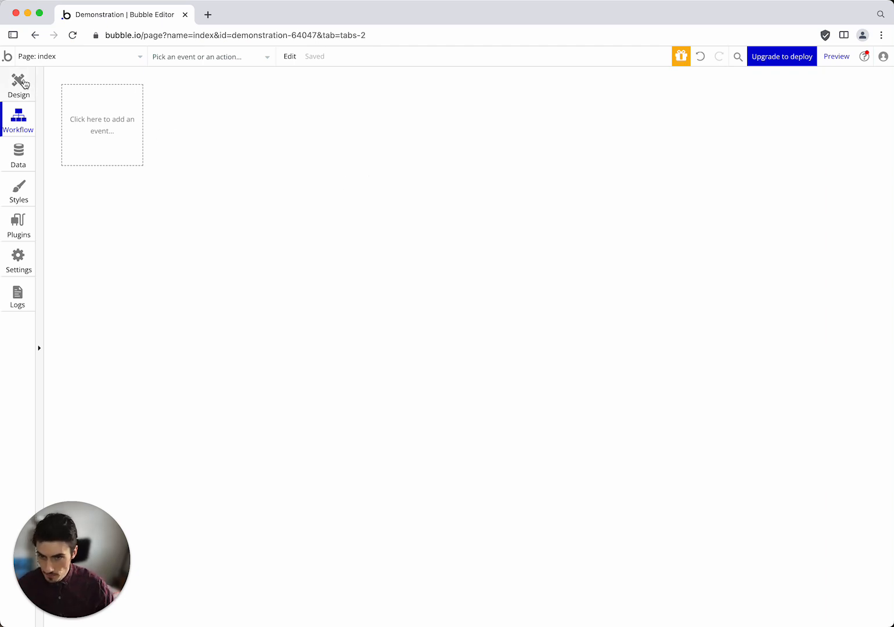
{"action": "left_click", "coordinate": [102, 135]}
{"action": "left_click", "coordinate": [102, 213]}
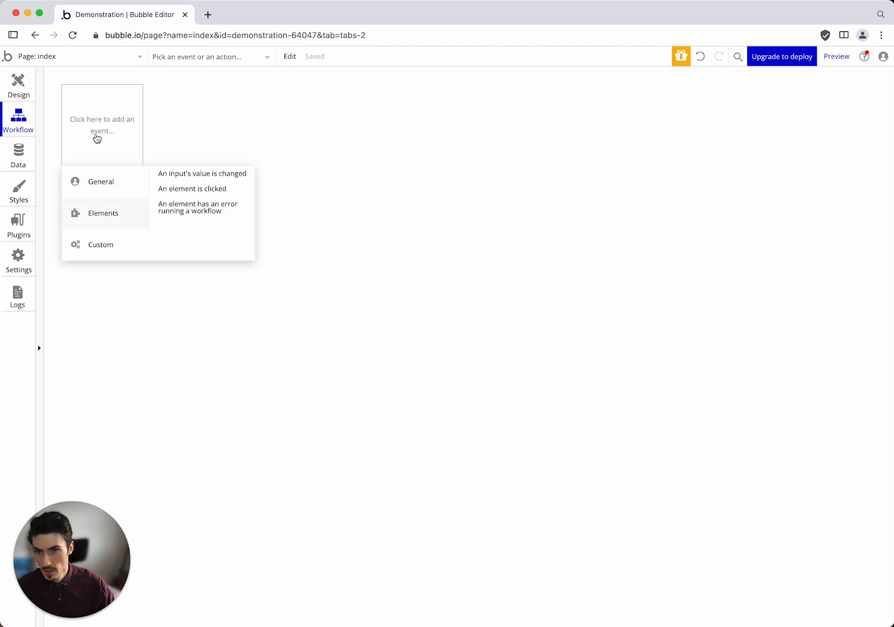
{"action": "left_click", "coordinate": [105, 179]}
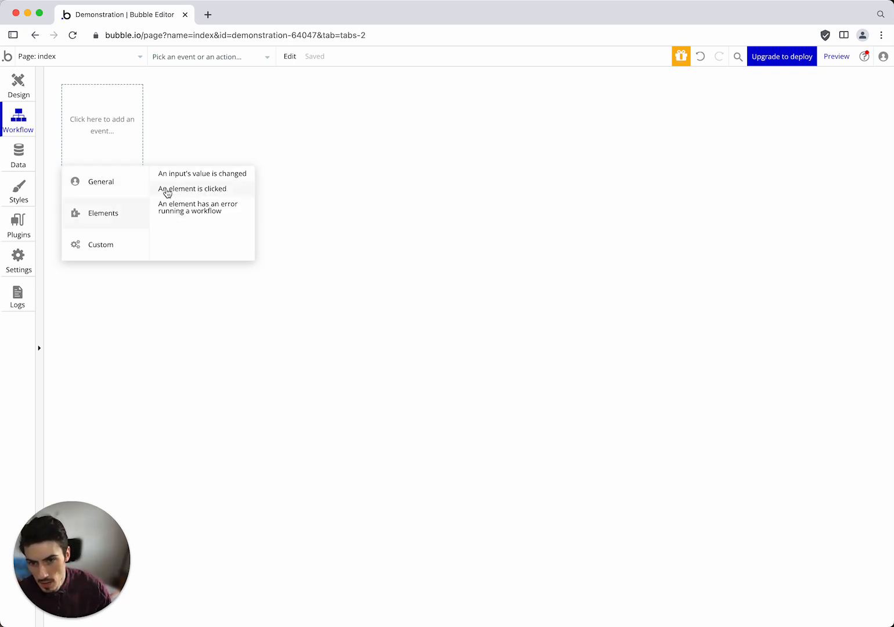
{"action": "mouse_move", "coordinate": [120, 222]}
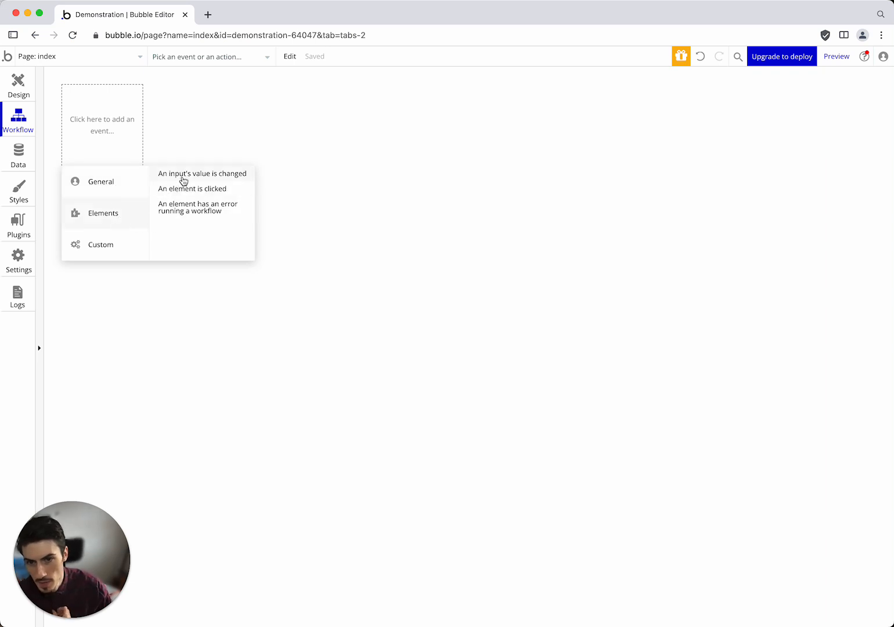
{"action": "mouse_move", "coordinate": [196, 191]}
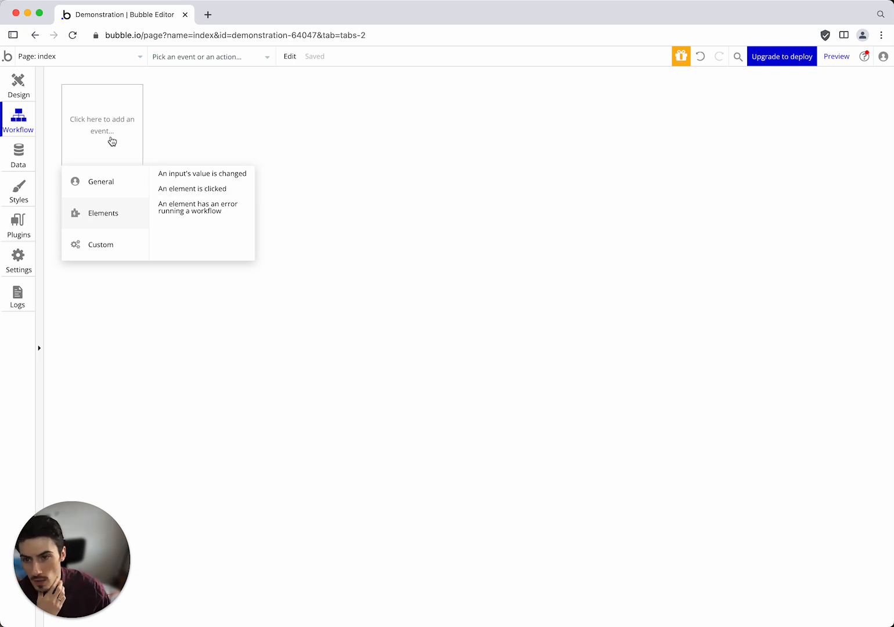
Step: Start a workflow for when the Submit button is clicked and add a "Sign the user up" action to it
{"action": "left_click", "coordinate": [19, 92]}
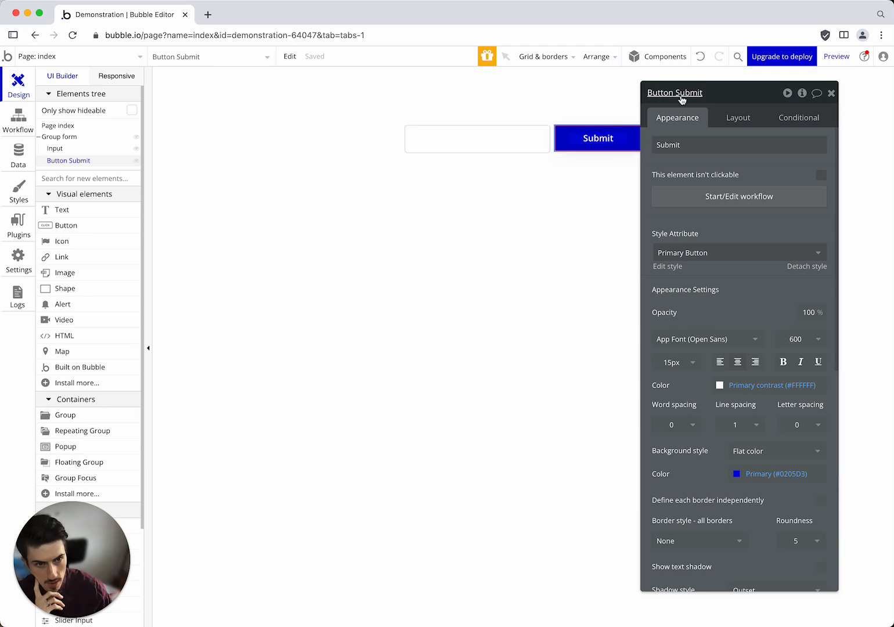
{"action": "left_click", "coordinate": [736, 207]}
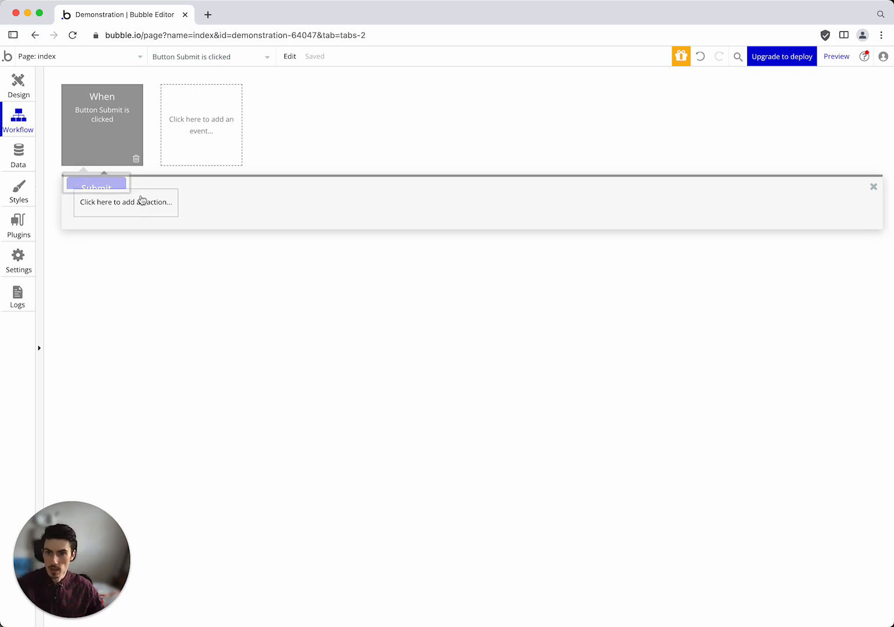
{"action": "left_click", "coordinate": [122, 211]}
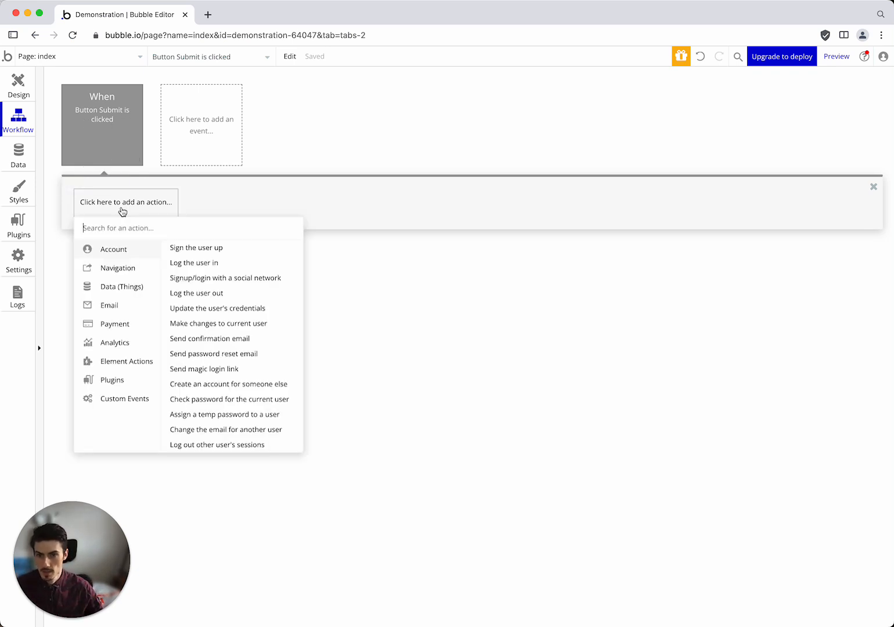
{"action": "mouse_move", "coordinate": [124, 274]}
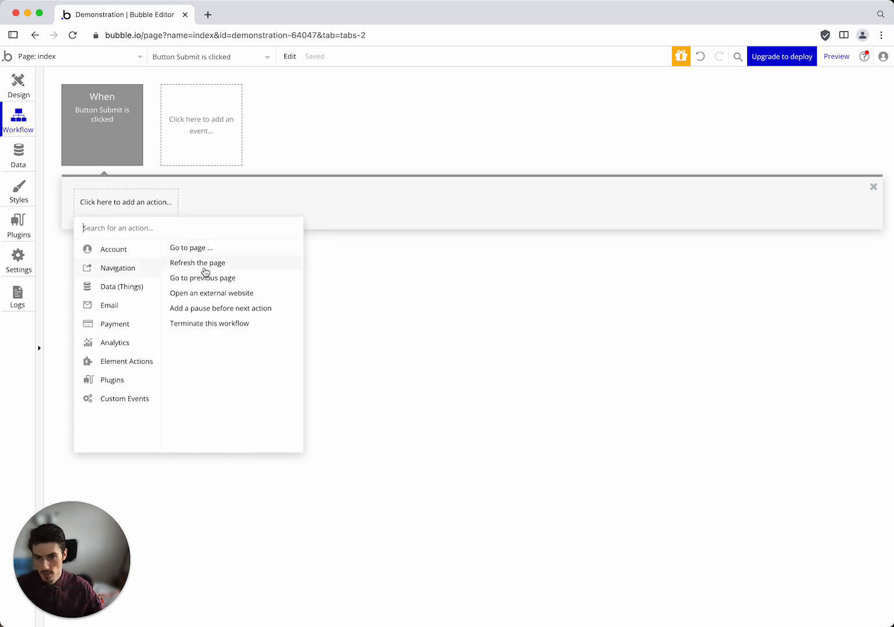
{"action": "mouse_move", "coordinate": [126, 254]}
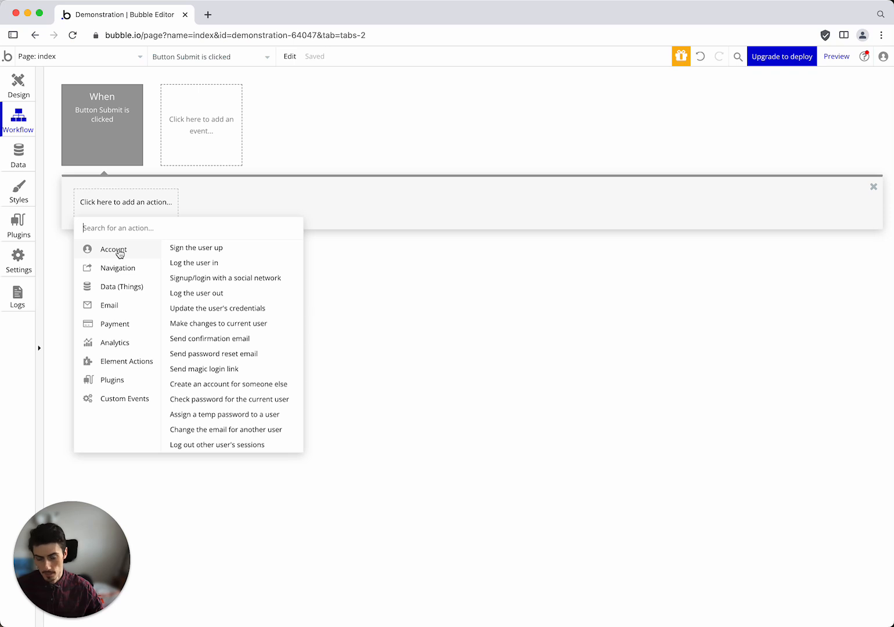
{"action": "mouse_move", "coordinate": [189, 252]}
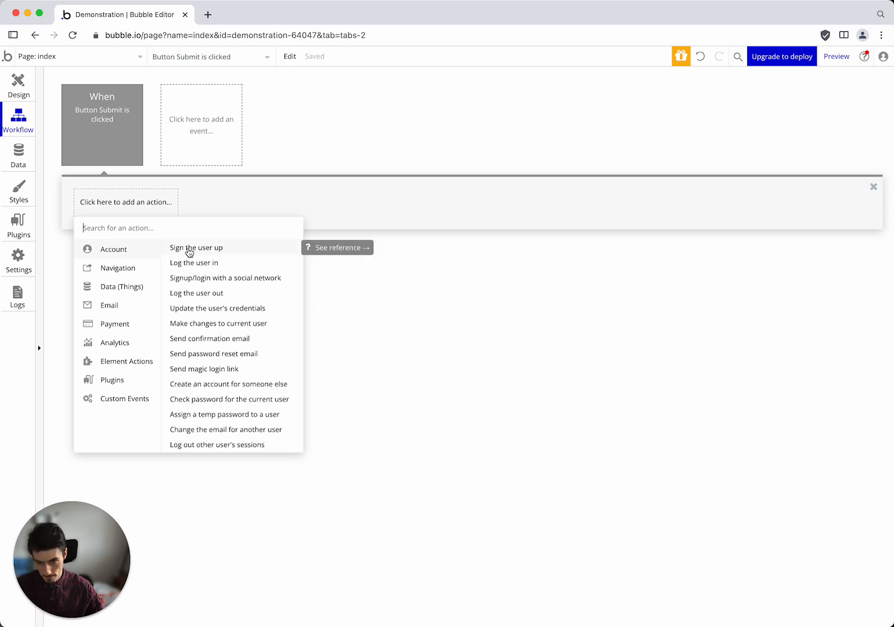
{"action": "left_click", "coordinate": [191, 249]}
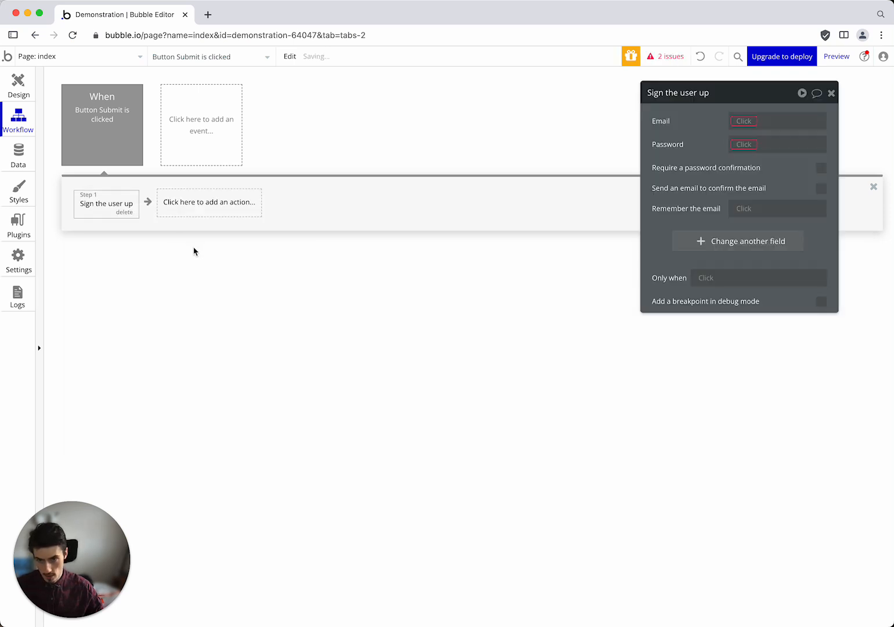
Step: Set the sign-up action's Email to Input's value and fill in its Password field with the account password
{"action": "left_click", "coordinate": [742, 121]}
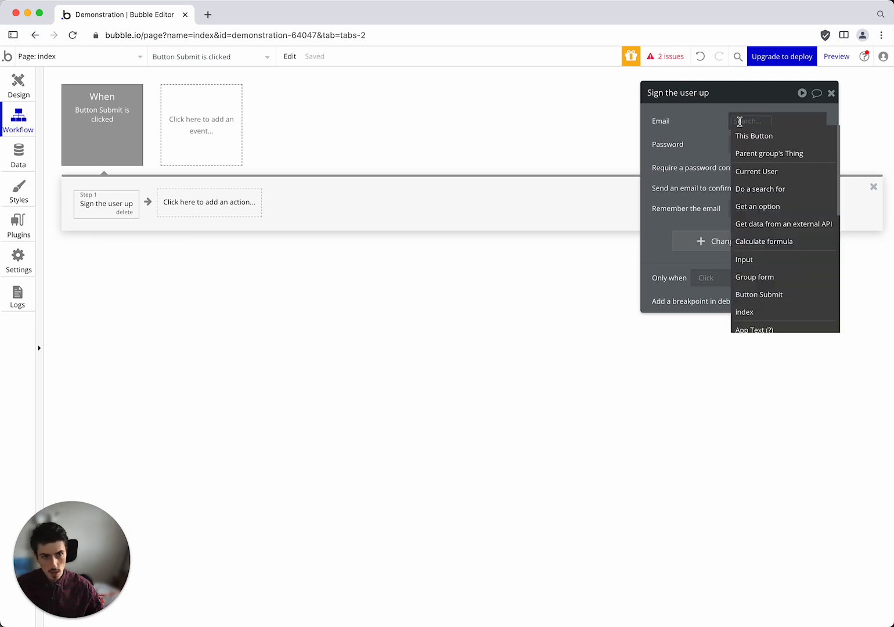
{"action": "type", "text": "inp"}
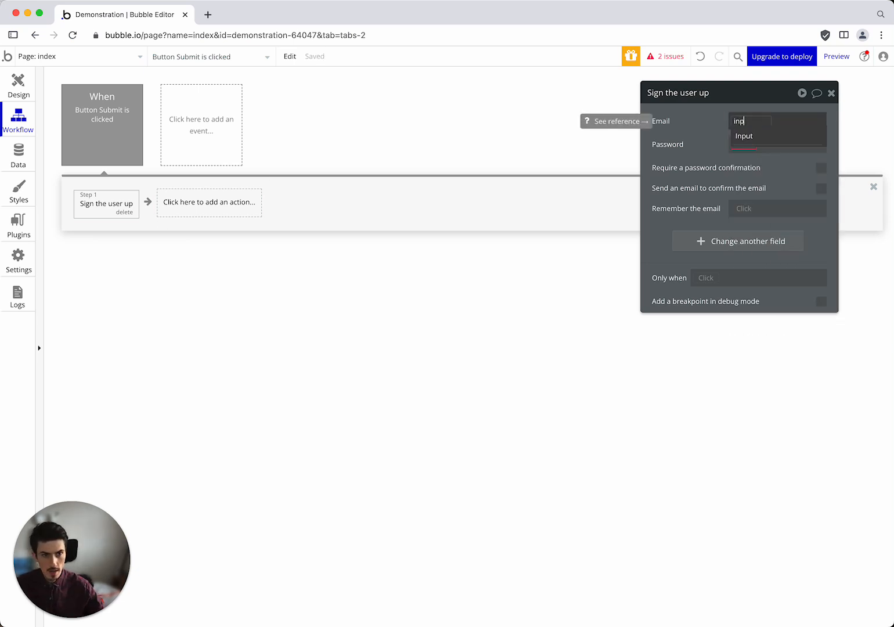
{"action": "left_click", "coordinate": [775, 136]}
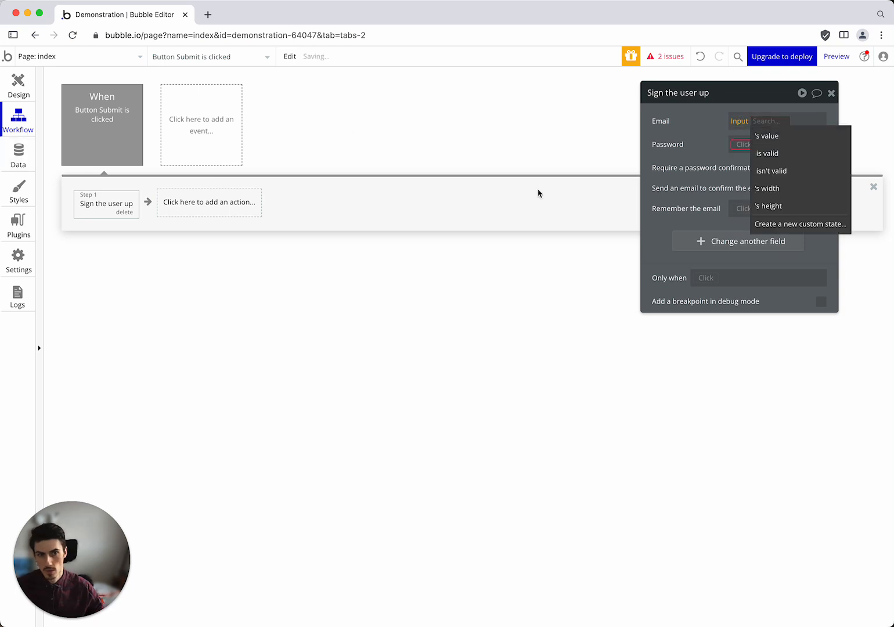
{"action": "left_click", "coordinate": [783, 137]}
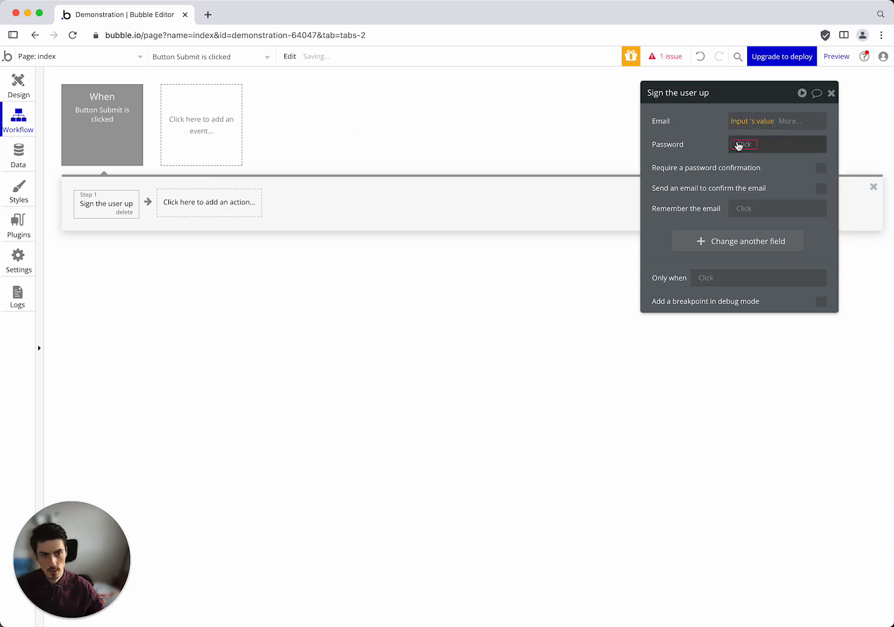
{"action": "left_click", "coordinate": [746, 143]}
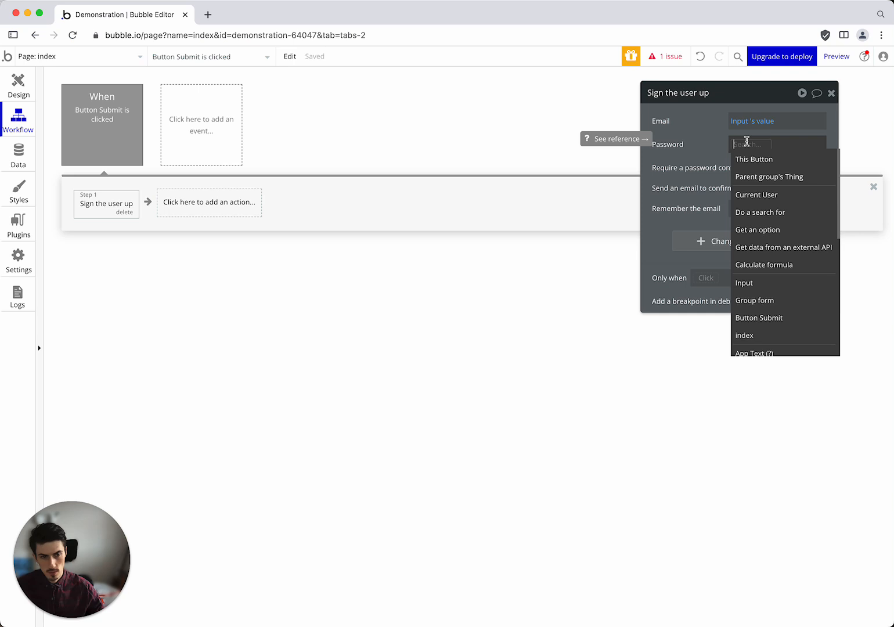
{"action": "type", "text": "Password"}
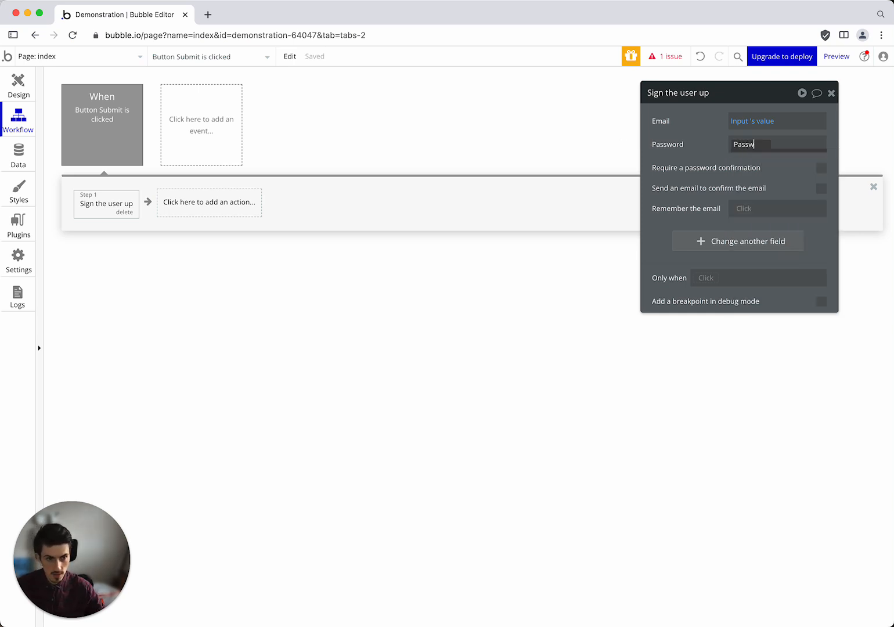
{"action": "left_click", "coordinate": [677, 152]}
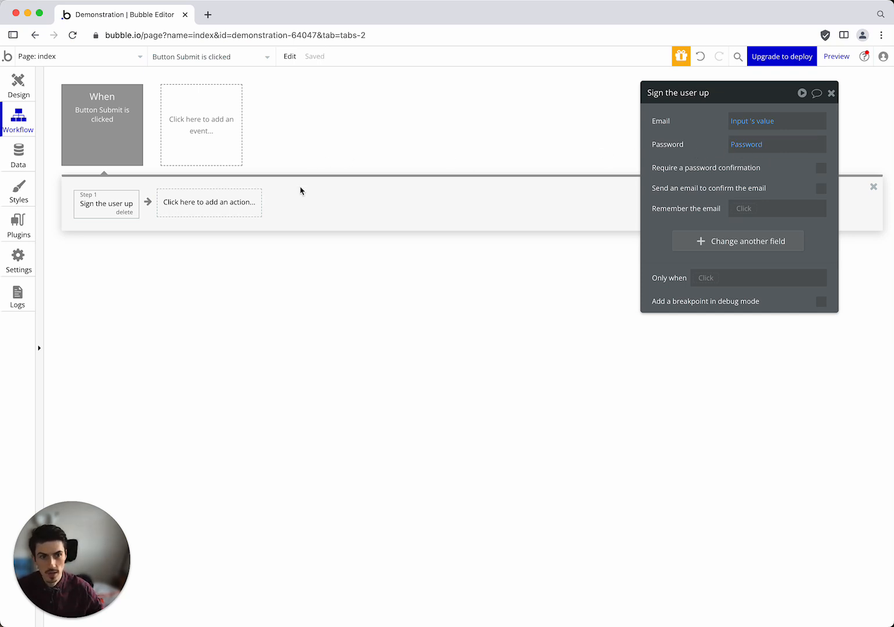
Step: Add a "Go to page ..." action after the sign-up action, leaving its destination empty
{"action": "left_click", "coordinate": [196, 208]}
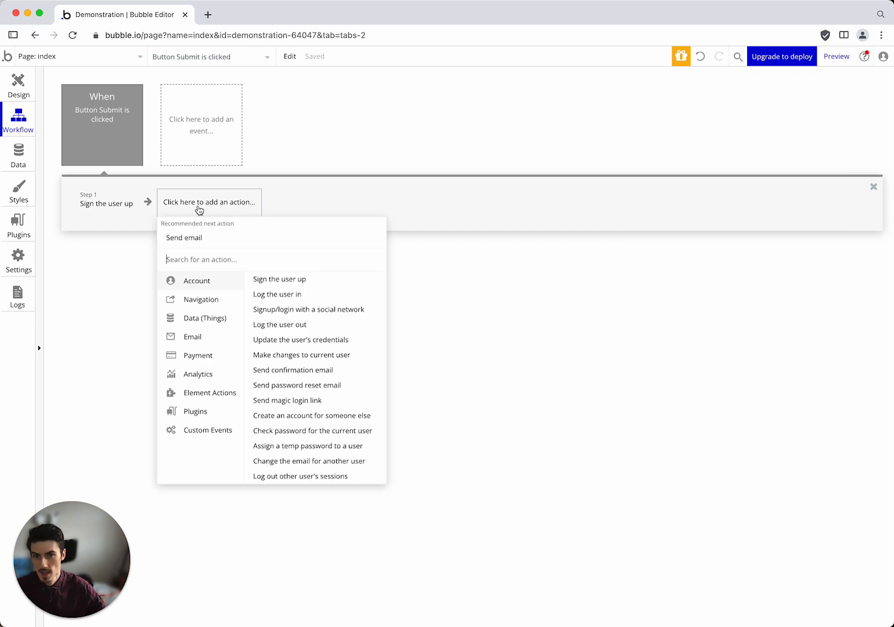
{"action": "type", "text": "nav"}
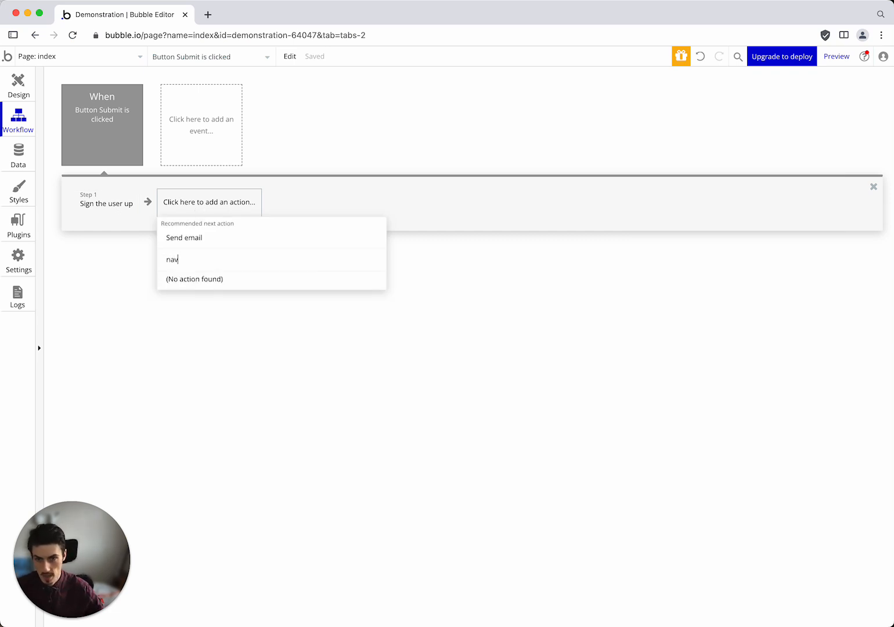
{"action": "key", "text": "BackSpace"}
{"action": "key", "text": "BackSpace"}
{"action": "key", "text": "BackSpace"}
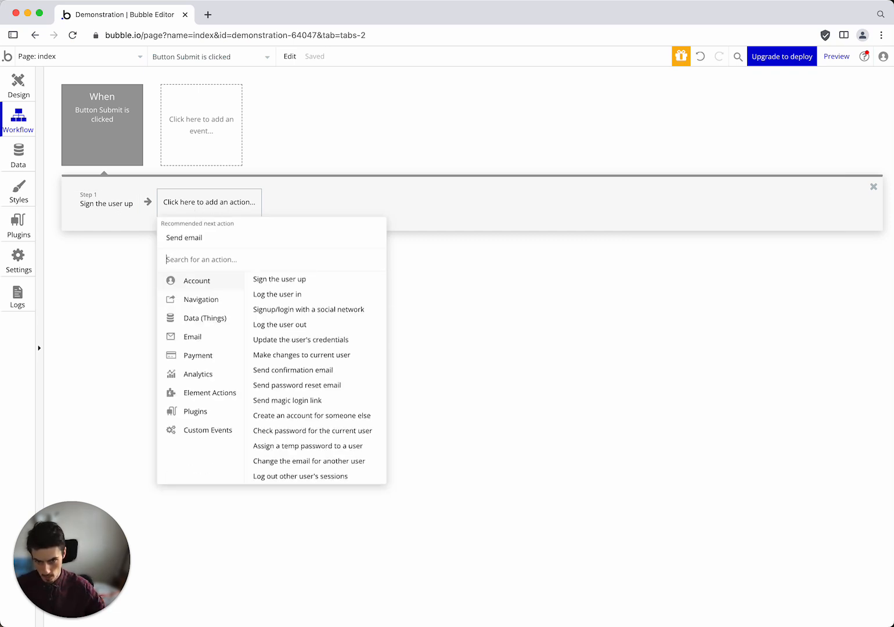
{"action": "type", "text": "go"}
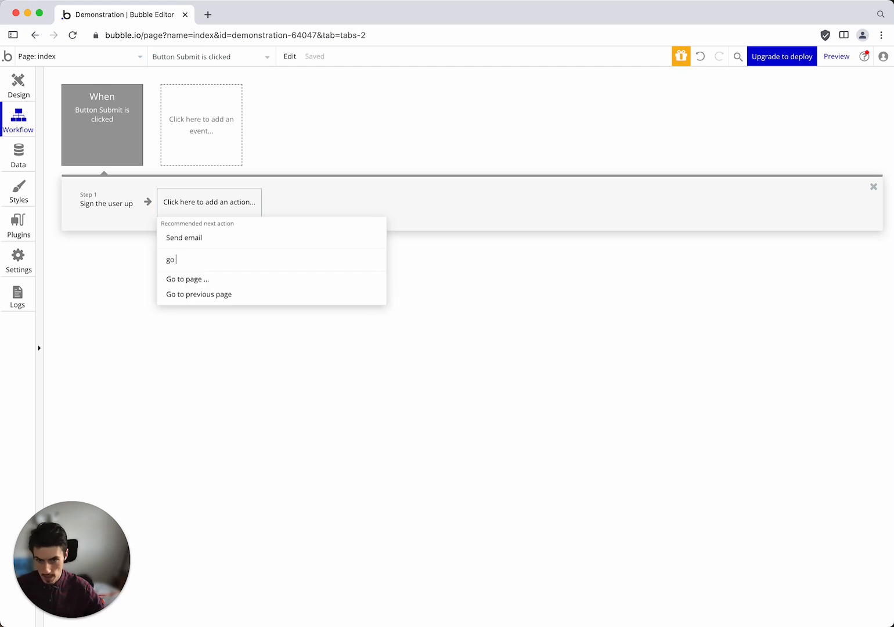
{"action": "left_click", "coordinate": [184, 280]}
{"action": "left_click", "coordinate": [775, 122]}
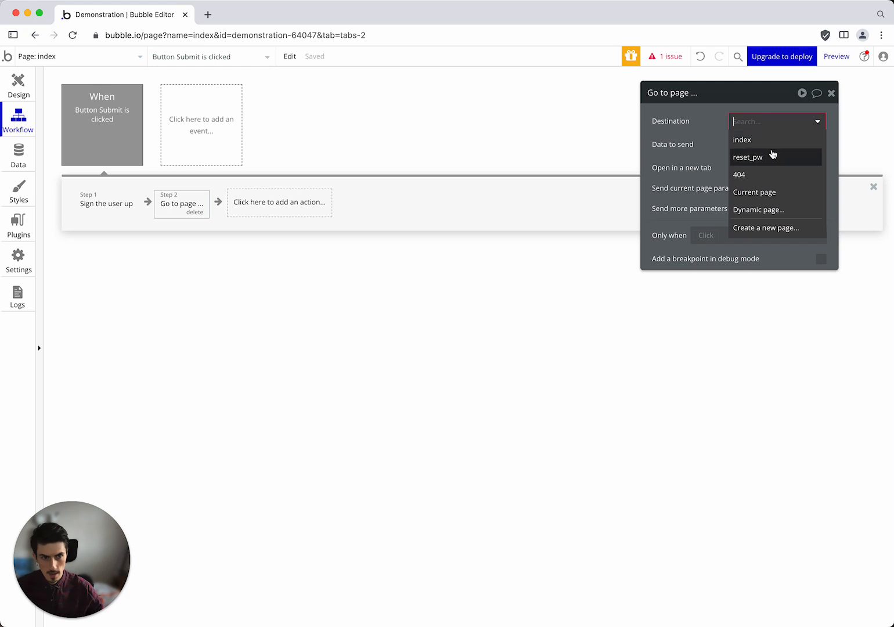
{"action": "left_click", "coordinate": [698, 144]}
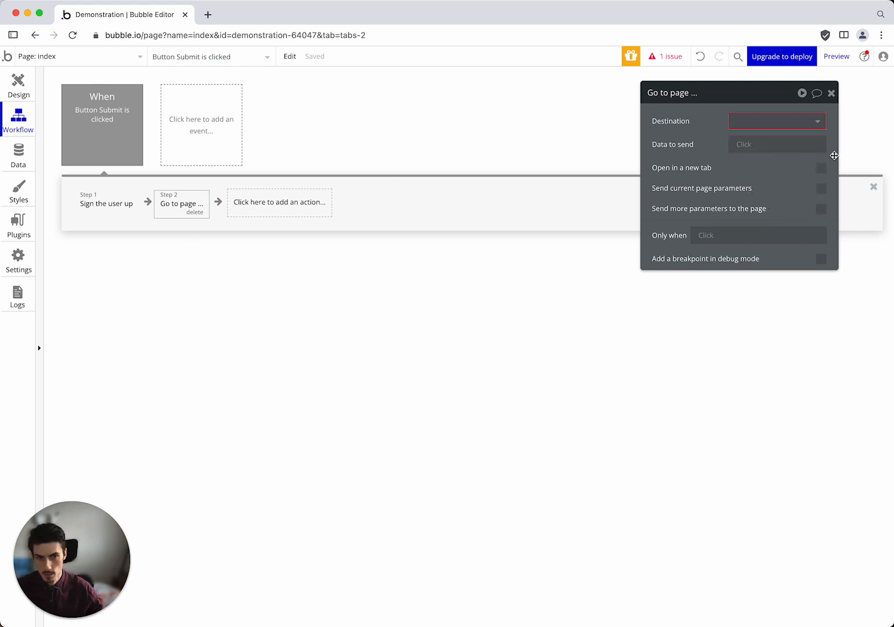
{"action": "left_click", "coordinate": [832, 93]}
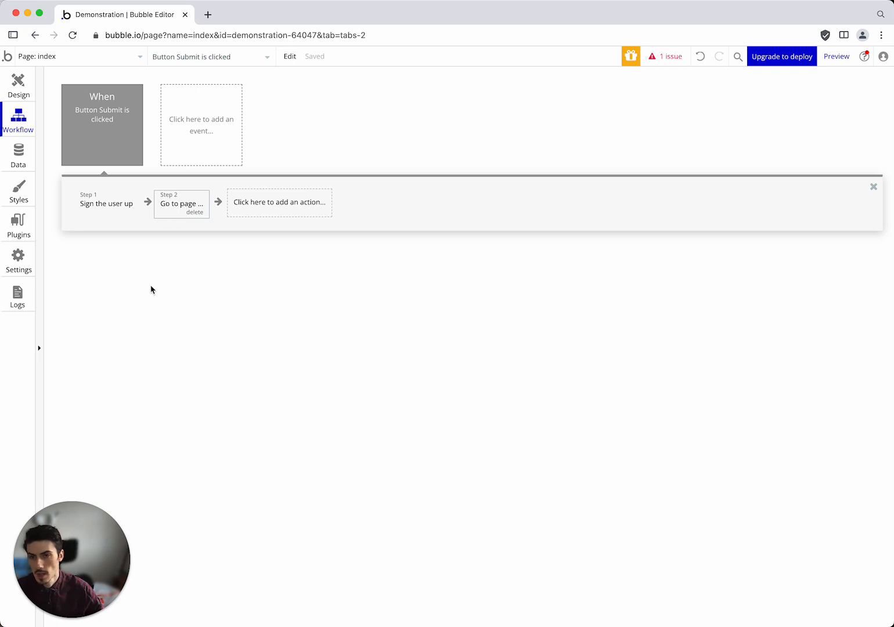
Step: Create a new custom data type named "Jobs" in the app's database
{"action": "left_click", "coordinate": [19, 155]}
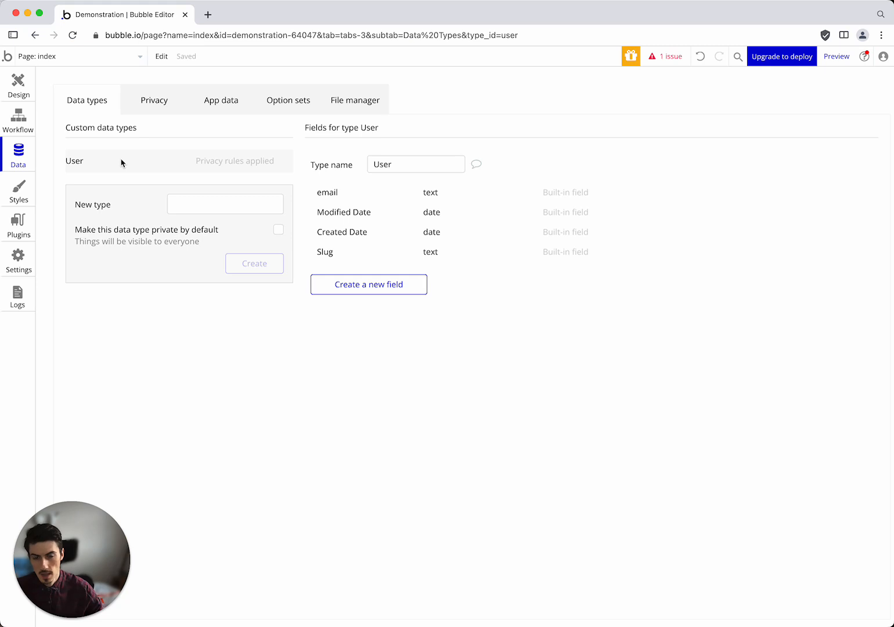
{"action": "left_click", "coordinate": [203, 203]}
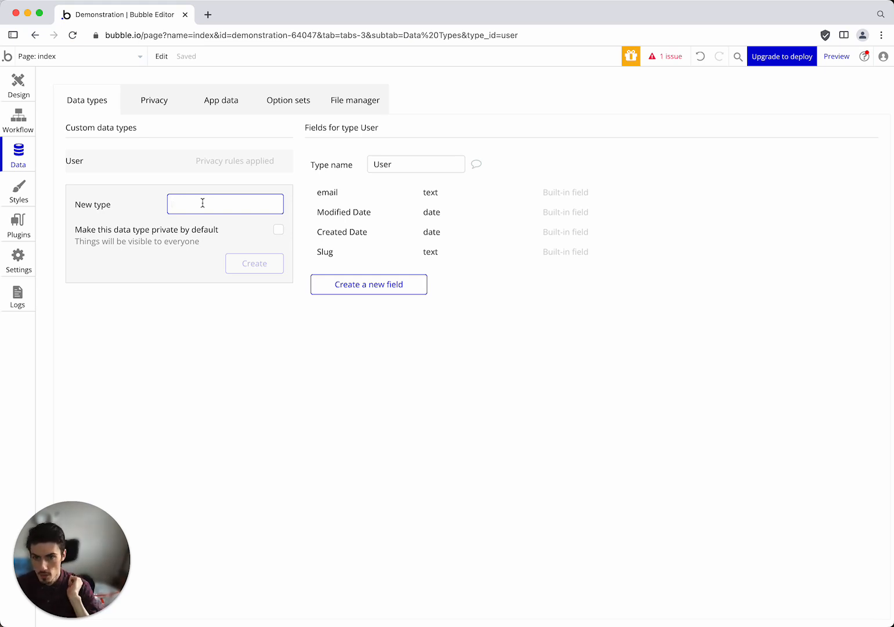
{"action": "type", "text": "JObs"}
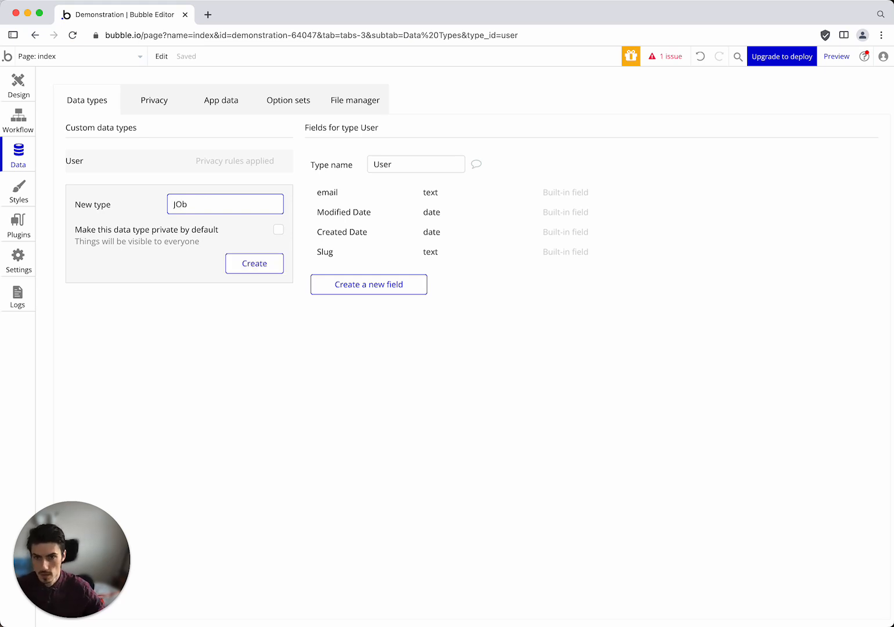
{"action": "left_click", "coordinate": [243, 264]}
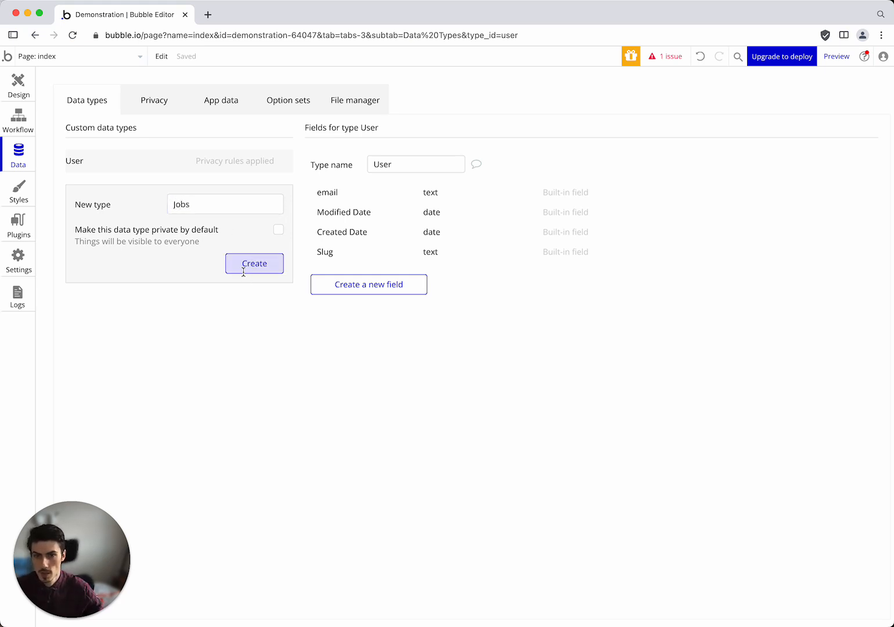
Step: Add a text field named "Job Title" to the Jobs data type
{"action": "left_click", "coordinate": [358, 288]}
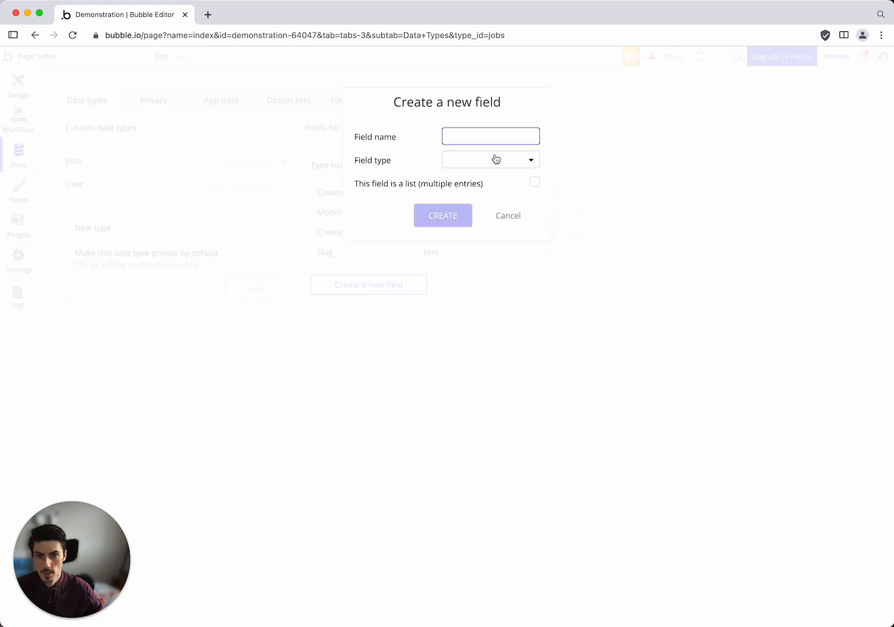
{"action": "type", "text": "Job Title"}
{"action": "left_click", "coordinate": [479, 161]}
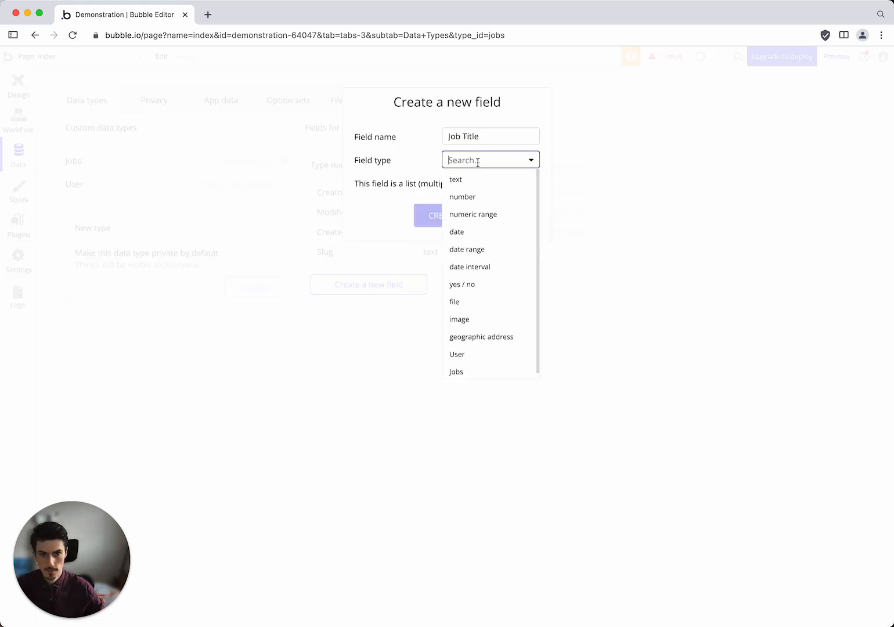
{"action": "left_click", "coordinate": [475, 178]}
{"action": "left_click", "coordinate": [437, 214]}
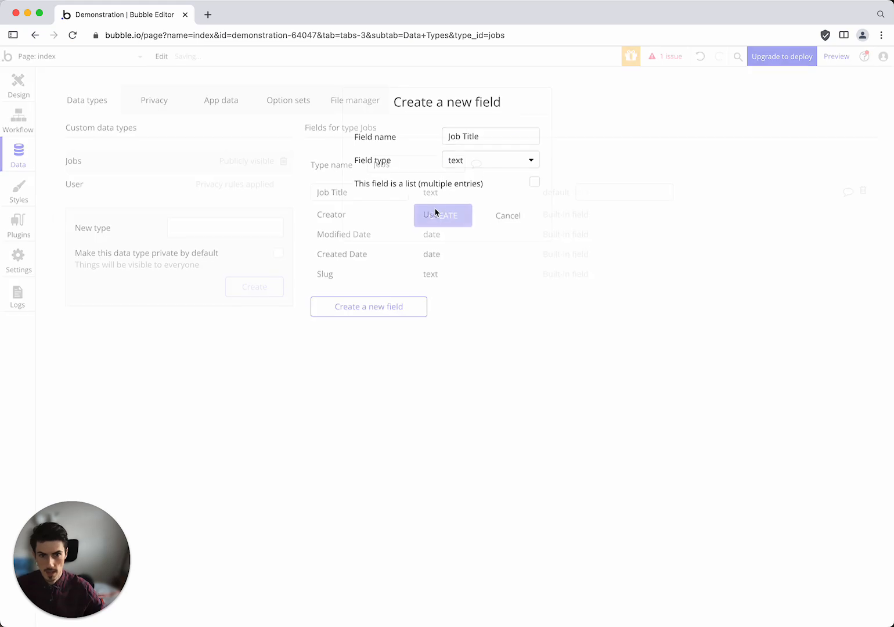
Step: Add a text field named "Job Description" to the Jobs data type
{"action": "left_click", "coordinate": [380, 307]}
{"action": "type", "text": "Job De"}
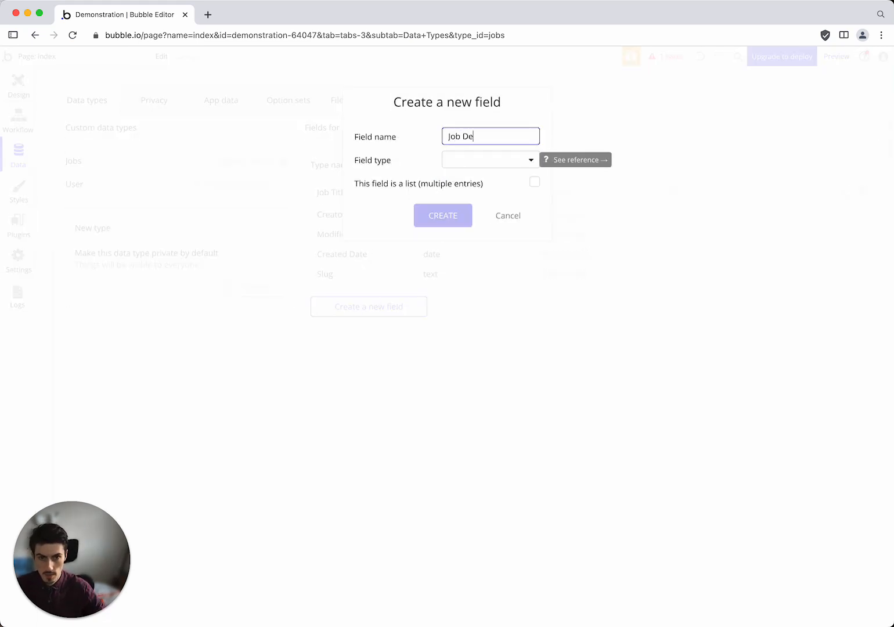
{"action": "type", "text": "scription"}
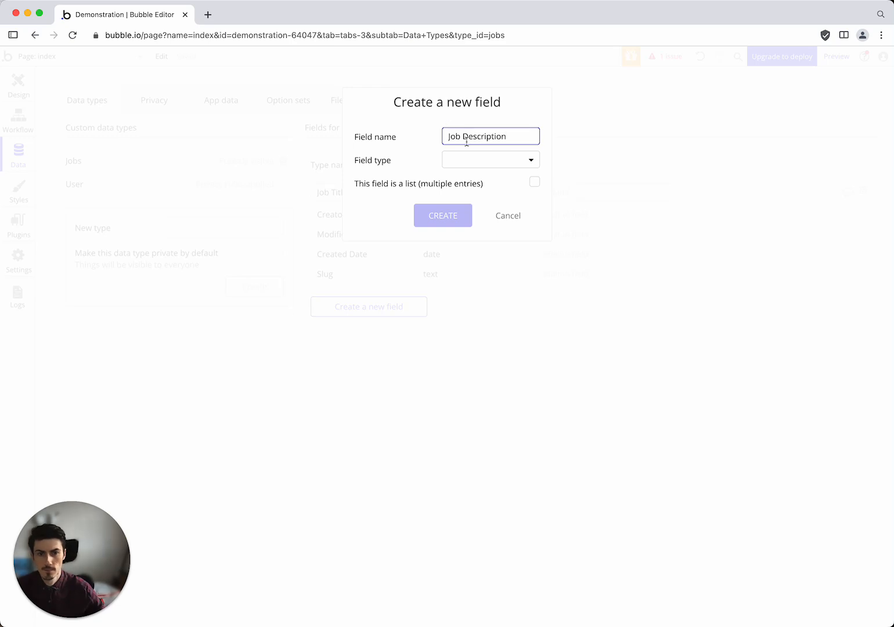
{"action": "left_click", "coordinate": [473, 165]}
{"action": "left_click", "coordinate": [471, 179]}
{"action": "left_click", "coordinate": [456, 220]}
Step: Add a number field named "Salary" to the Jobs data type
{"action": "left_click", "coordinate": [364, 329]}
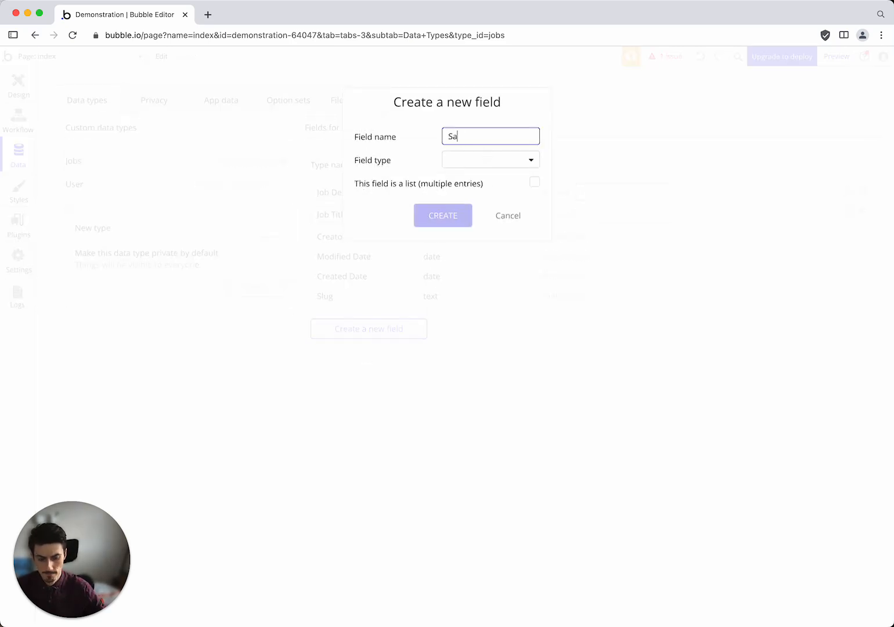
{"action": "left_click", "coordinate": [486, 159]}
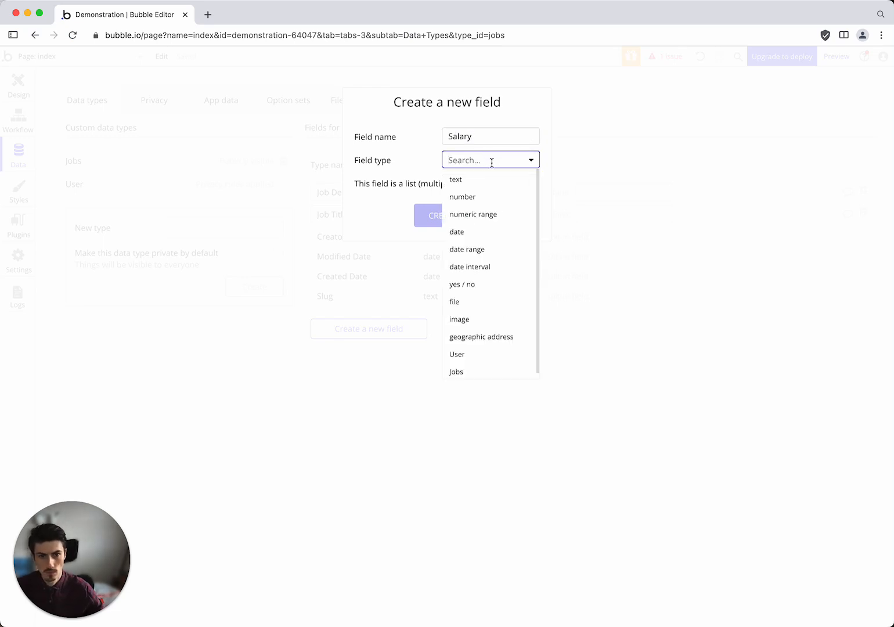
{"action": "left_click", "coordinate": [476, 199]}
{"action": "left_click", "coordinate": [443, 216]}
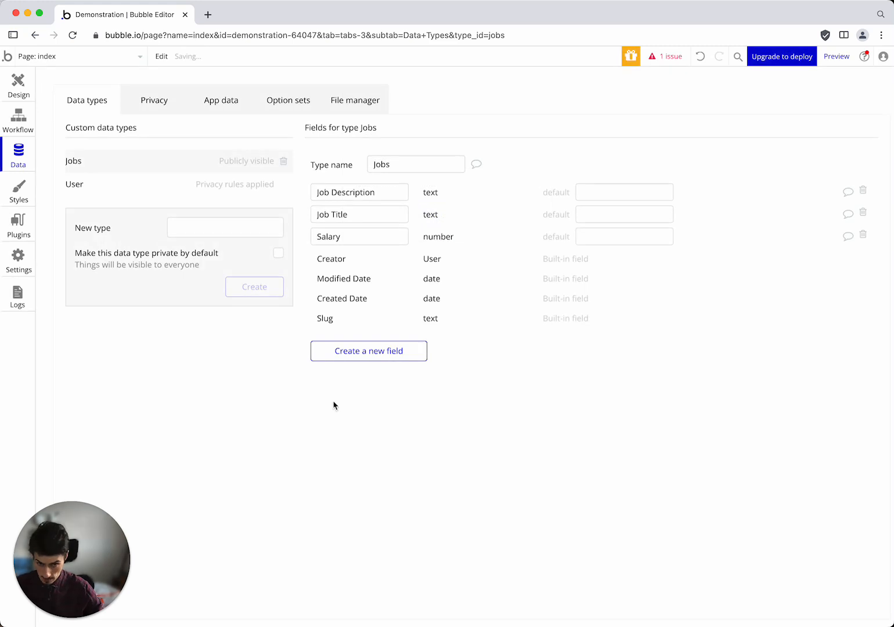
Step: Add a text field named "Application URL" to the Jobs data type
{"action": "left_click", "coordinate": [353, 353]}
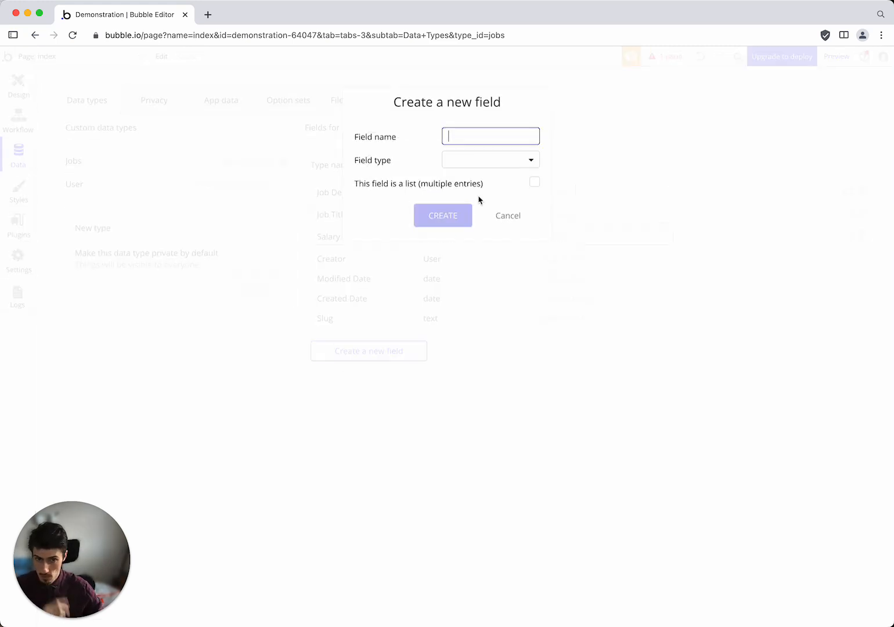
{"action": "type", "text": "Appliu"}
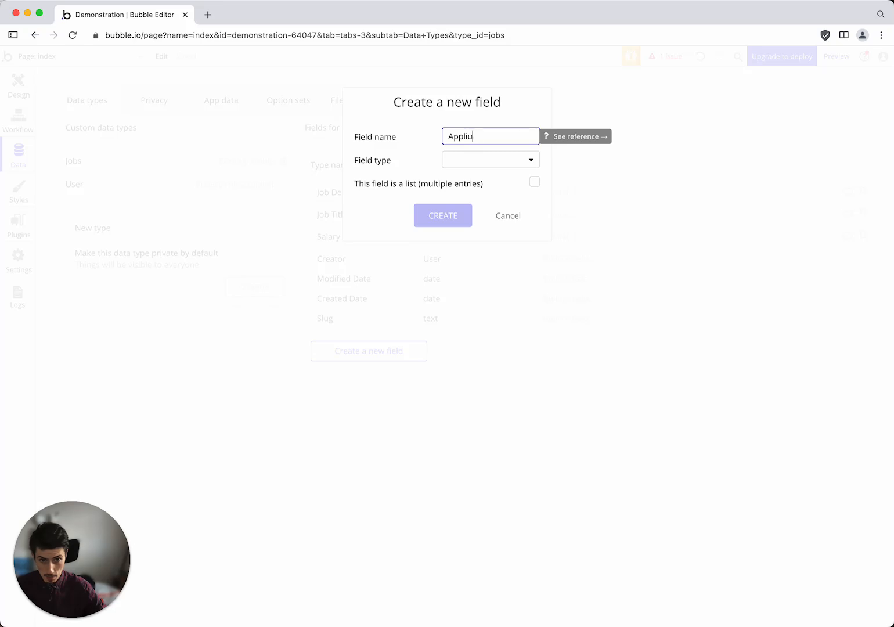
{"action": "key", "text": "BackSpace"}
{"action": "type", "text": "cation U"}
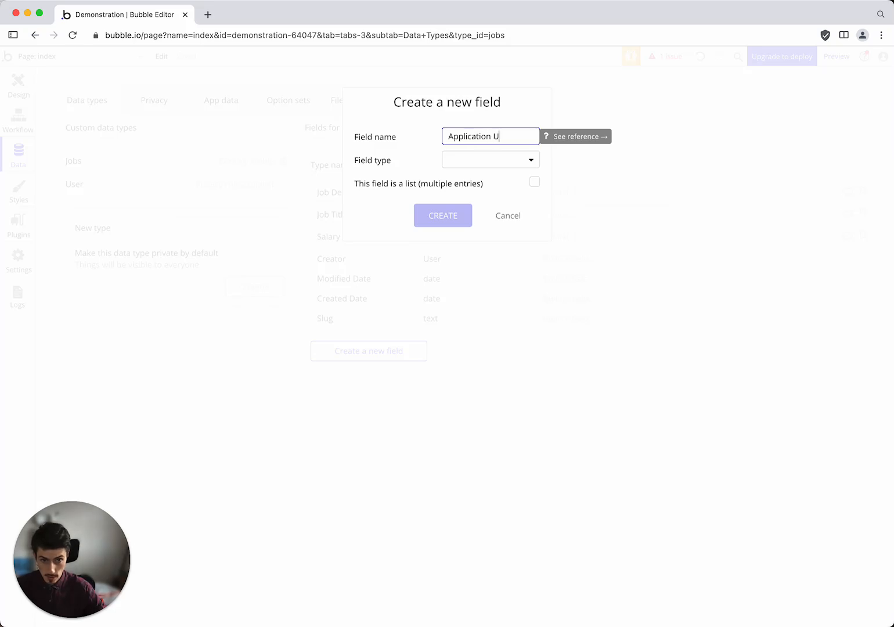
{"action": "type", "text": "RL"}
{"action": "left_click", "coordinate": [497, 160]}
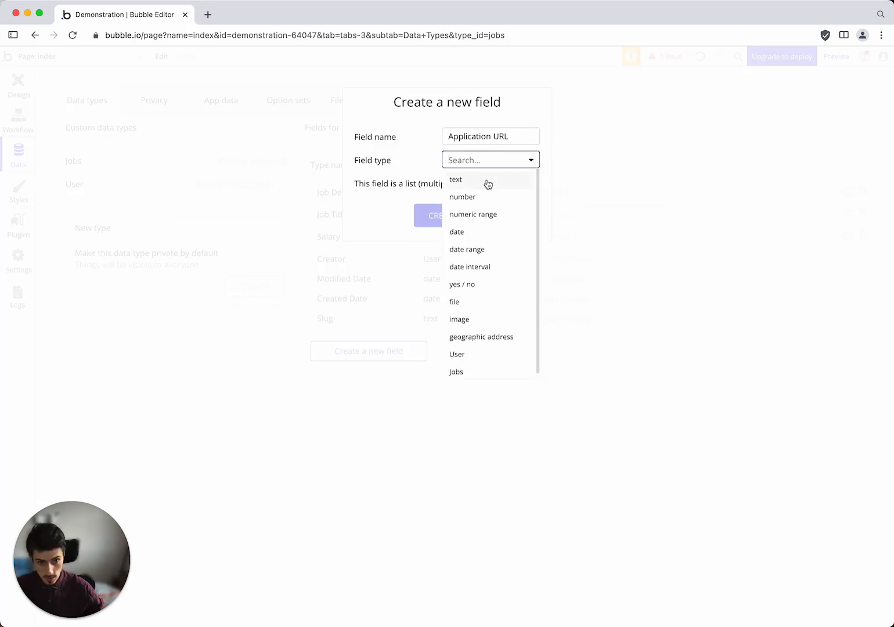
{"action": "left_click", "coordinate": [486, 183]}
{"action": "left_click", "coordinate": [453, 214]}
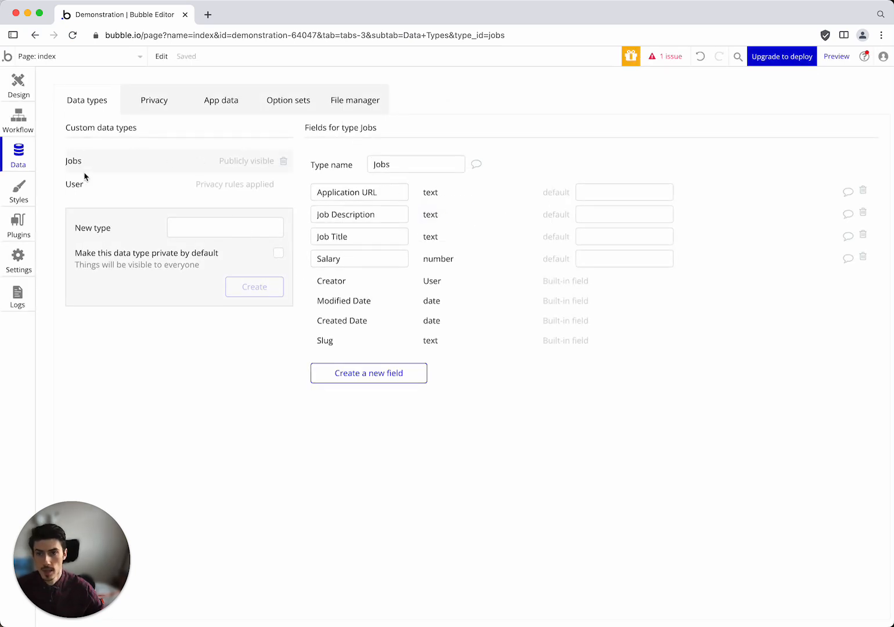
Step: View the app's stored data in the All Jobs and All Users database views
{"action": "left_click", "coordinate": [226, 111]}
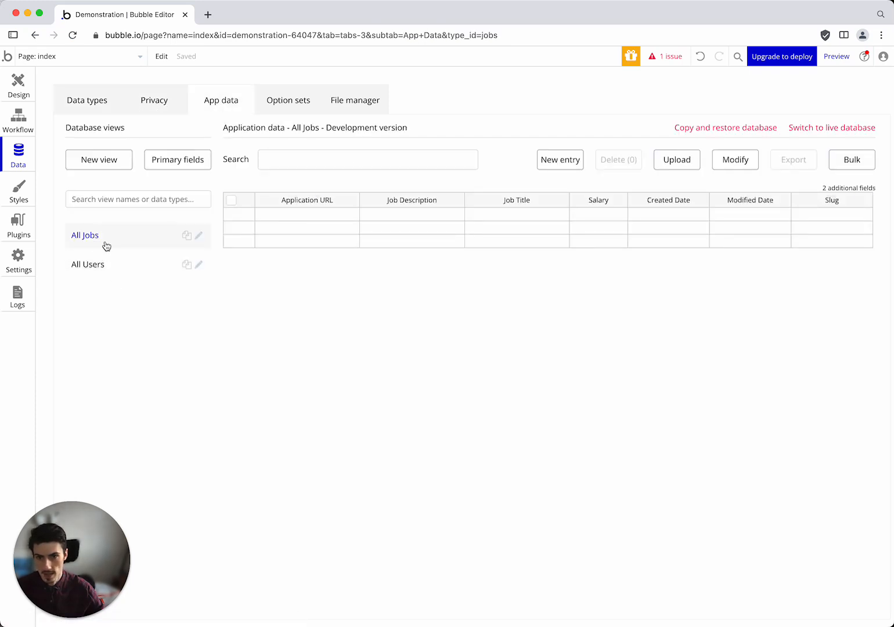
{"action": "left_click", "coordinate": [108, 266]}
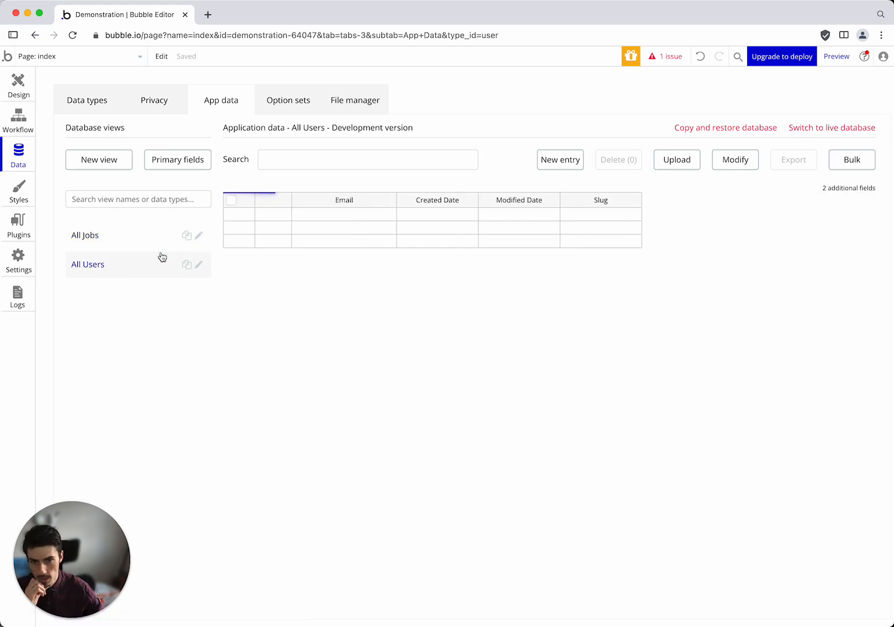
{"action": "left_click", "coordinate": [123, 244]}
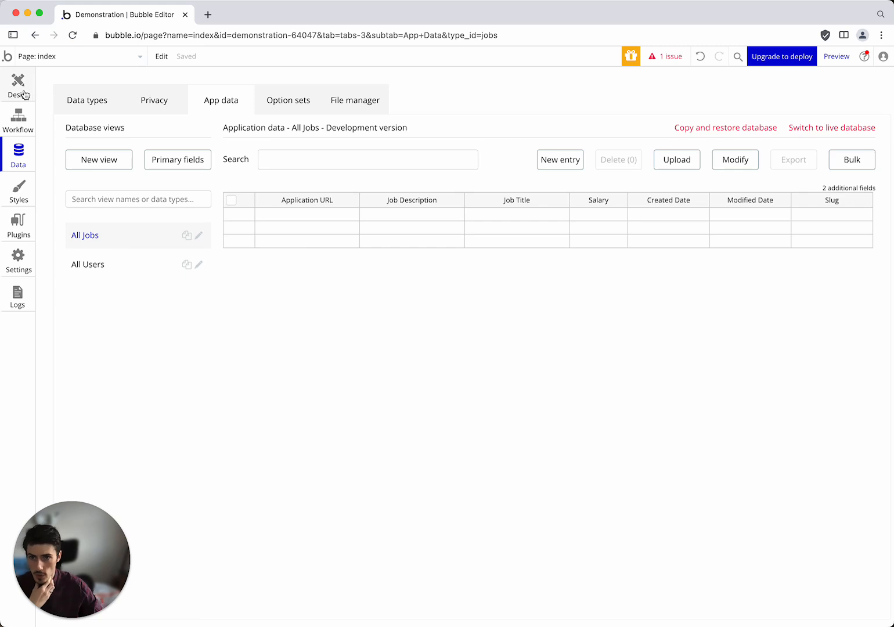
Step: Set the background color of the Primary Button element style to black, #000000
{"action": "left_click", "coordinate": [25, 94]}
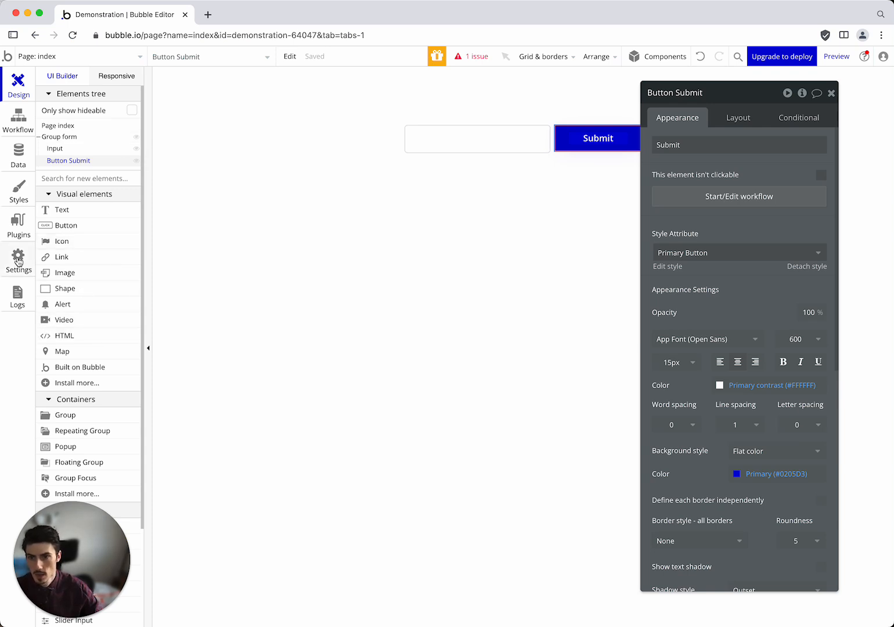
{"action": "left_click", "coordinate": [23, 195]}
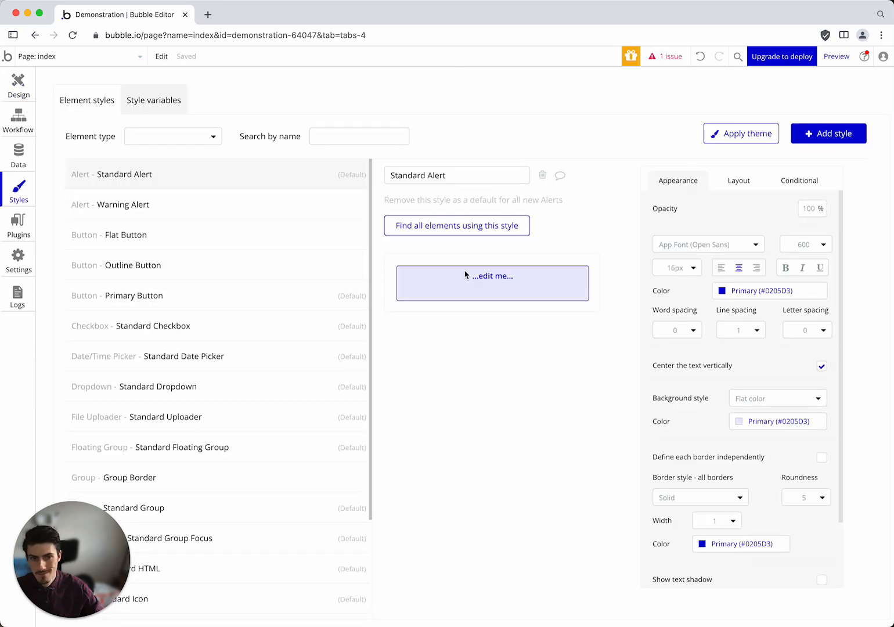
{"action": "scroll", "coordinate": [209, 287], "scroll_direction": "down", "scroll_amount": 2}
{"action": "scroll", "coordinate": [209, 288], "scroll_direction": "down", "scroll_amount": 3}
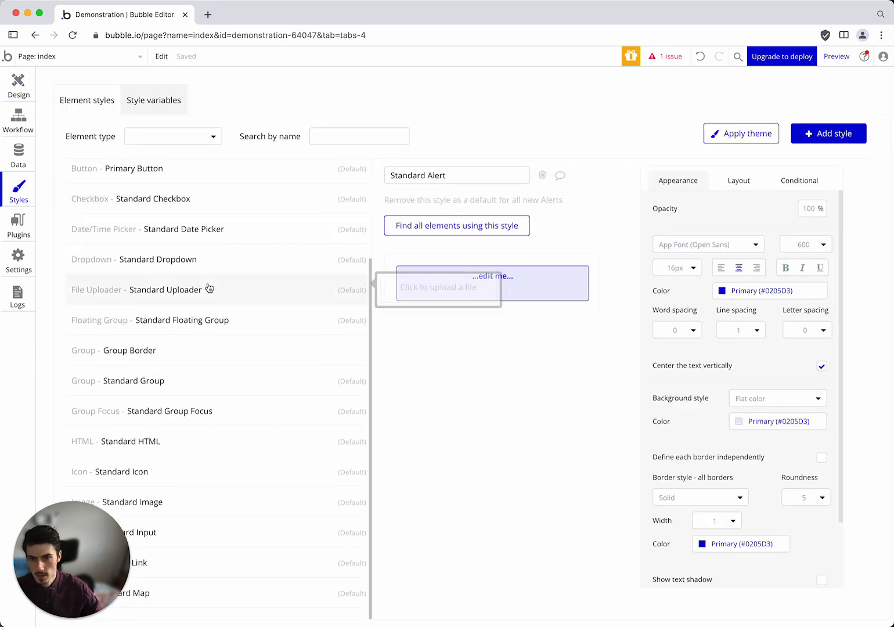
{"action": "scroll", "coordinate": [205, 285], "scroll_direction": "up", "scroll_amount": 5}
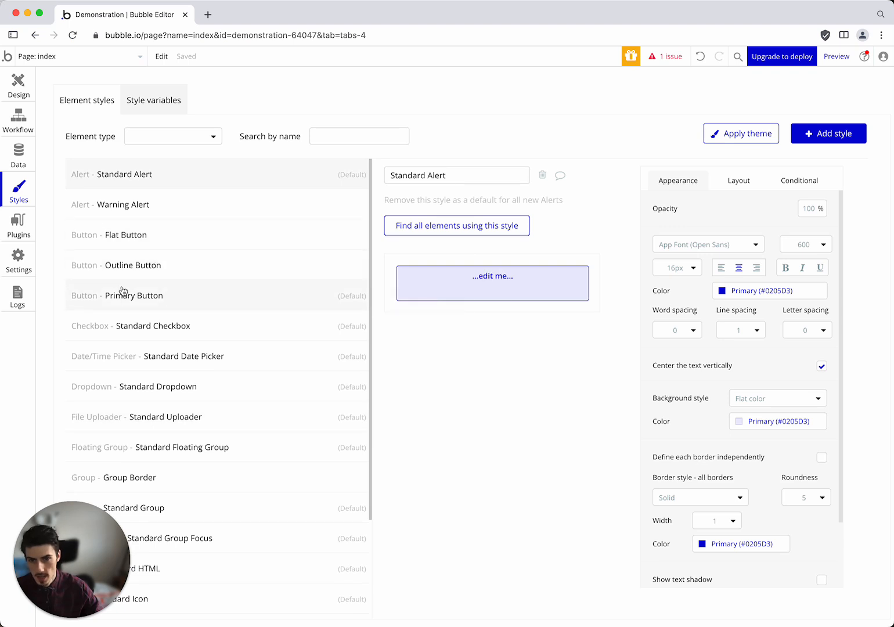
{"action": "left_click", "coordinate": [239, 293]}
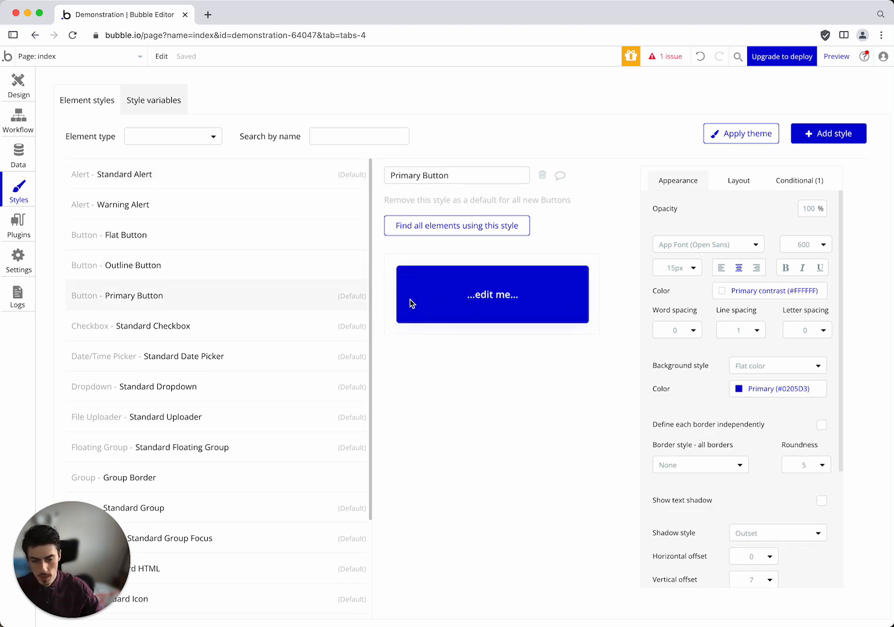
{"action": "left_click", "coordinate": [789, 393]}
{"action": "left_click_drag", "start_coordinate": [769, 470], "coordinate": [892, 501]}
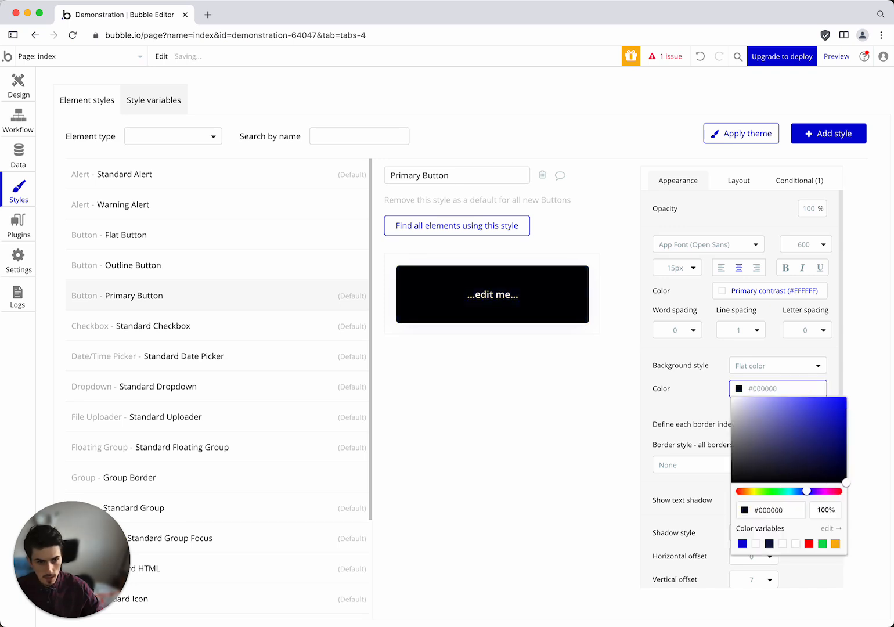
{"action": "left_click", "coordinate": [680, 403]}
Step: Set the border roundness of the Primary Button style to 200
{"action": "left_click", "coordinate": [812, 467]}
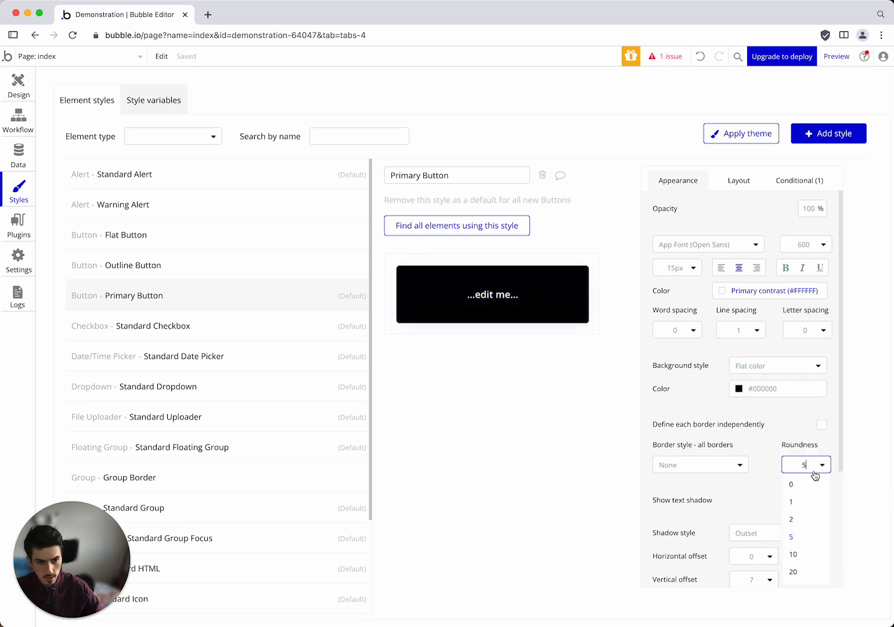
{"action": "left_click", "coordinate": [811, 576]}
{"action": "left_click", "coordinate": [819, 466]}
{"action": "type", "text": "00"}
{"action": "left_click", "coordinate": [787, 481]}
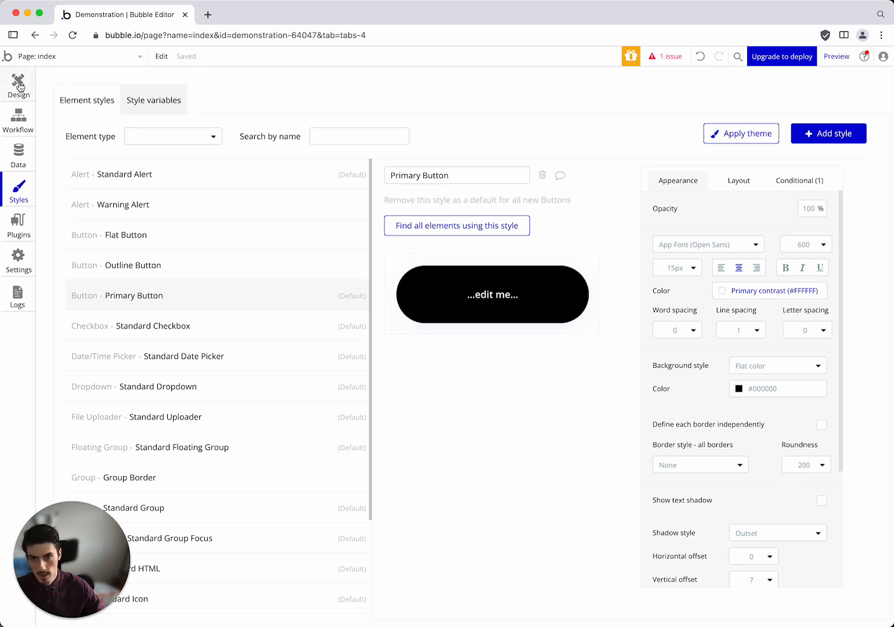
Step: Check the restyled Submit button on the index page and look through the list of element styles
{"action": "left_click", "coordinate": [19, 83]}
{"action": "left_click", "coordinate": [527, 227]}
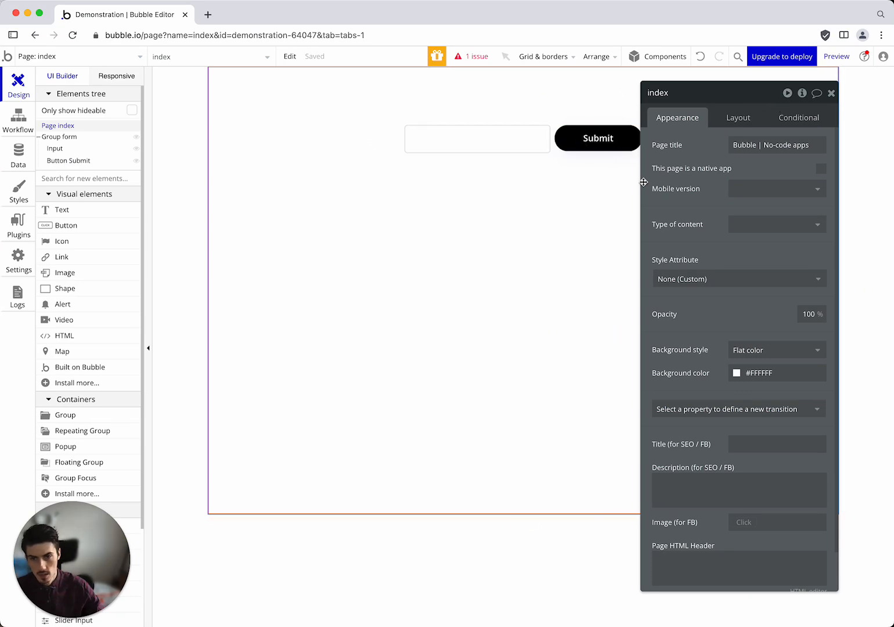
{"action": "left_click", "coordinate": [18, 192]}
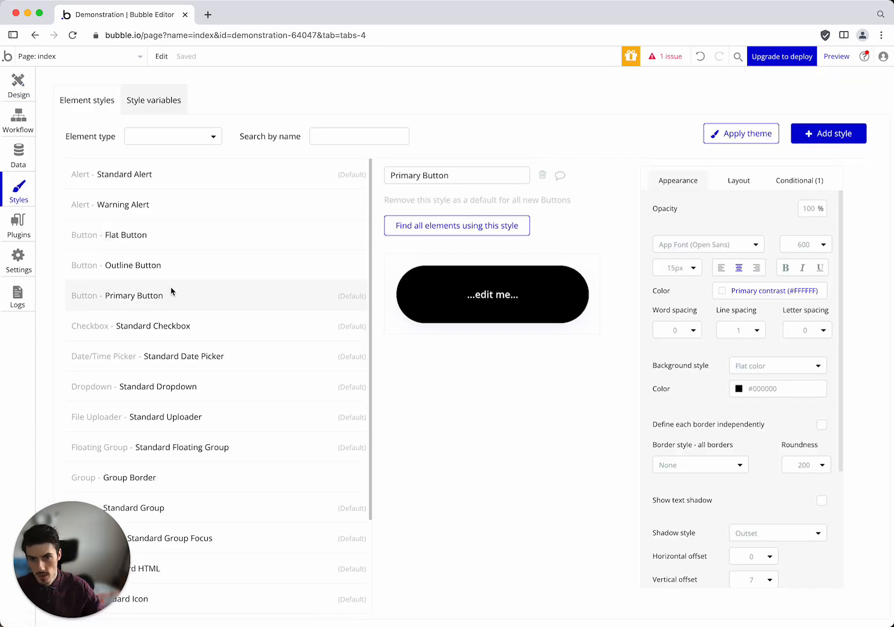
{"action": "scroll", "coordinate": [218, 382], "scroll_direction": "down", "scroll_amount": 1}
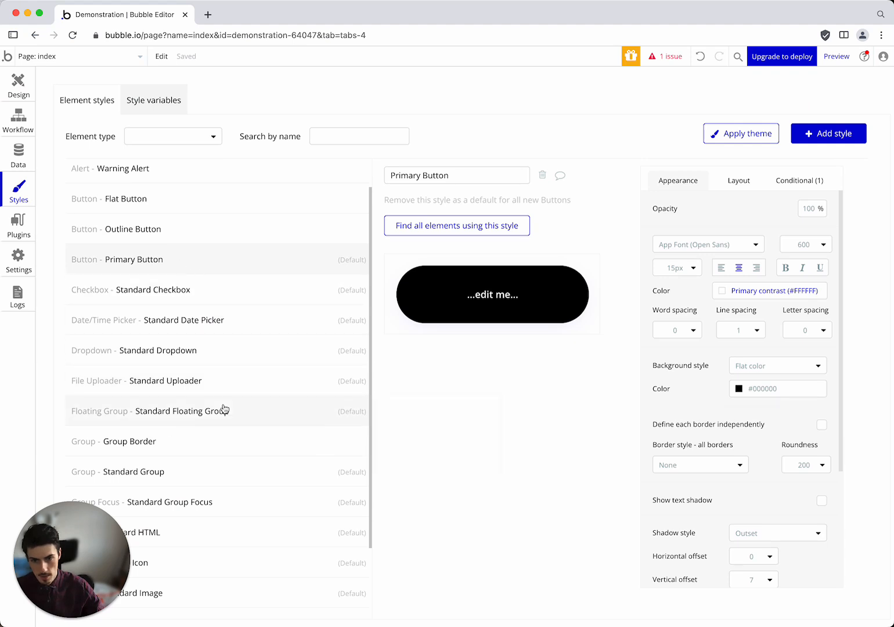
{"action": "scroll", "coordinate": [223, 409], "scroll_direction": "down", "scroll_amount": 1}
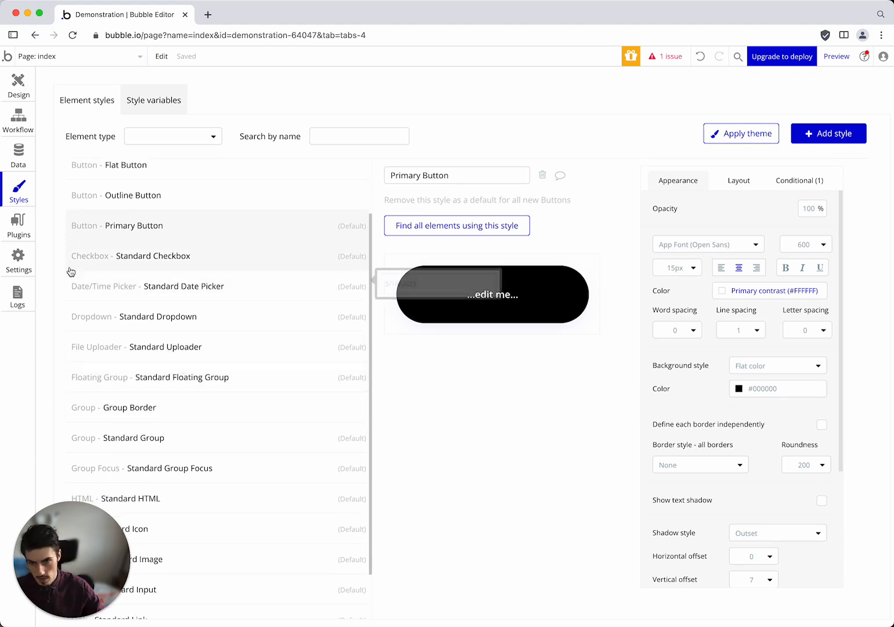
Step: Search the plugin library for "stripe" and return to the index page design without installing anything
{"action": "left_click", "coordinate": [23, 234]}
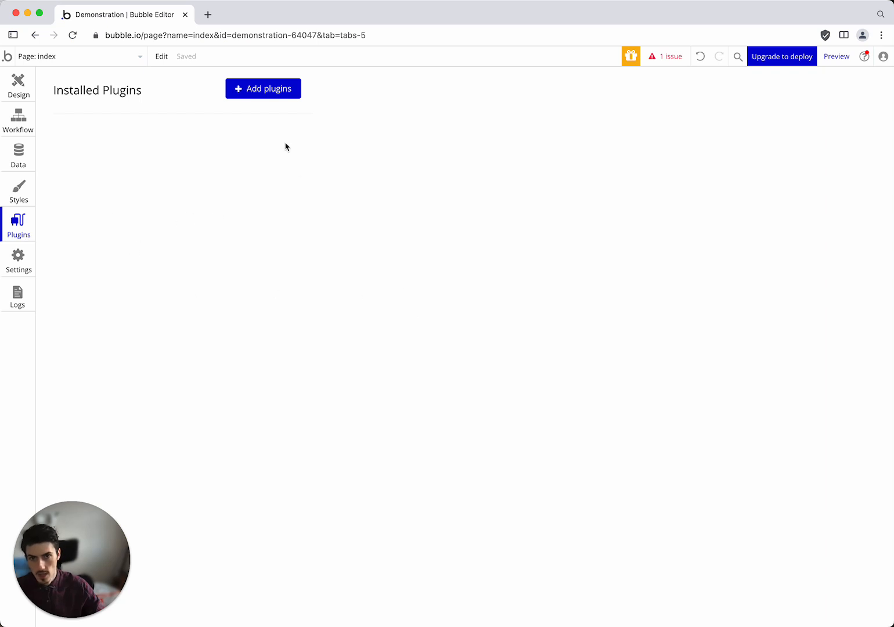
{"action": "left_click", "coordinate": [273, 93]}
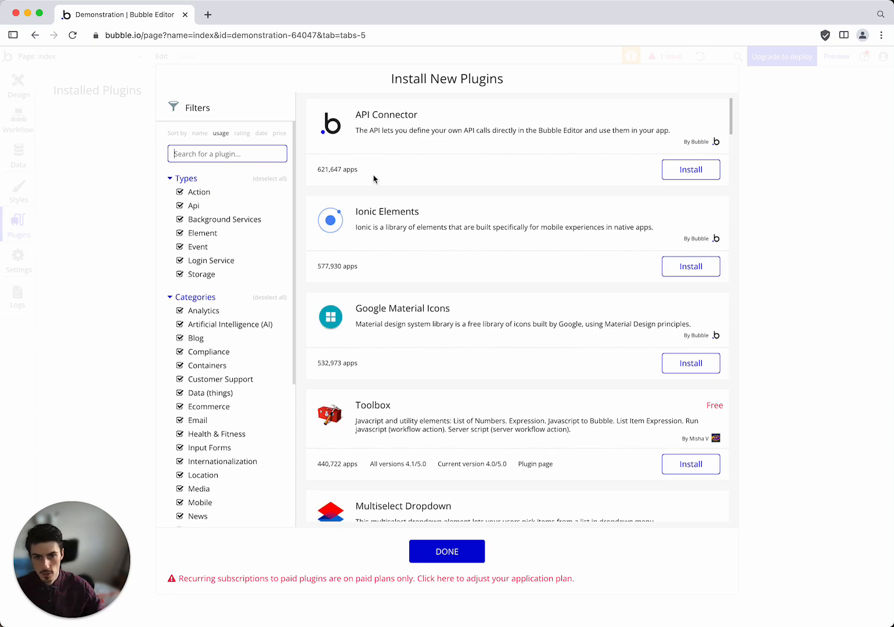
{"action": "type", "text": "stripe"}
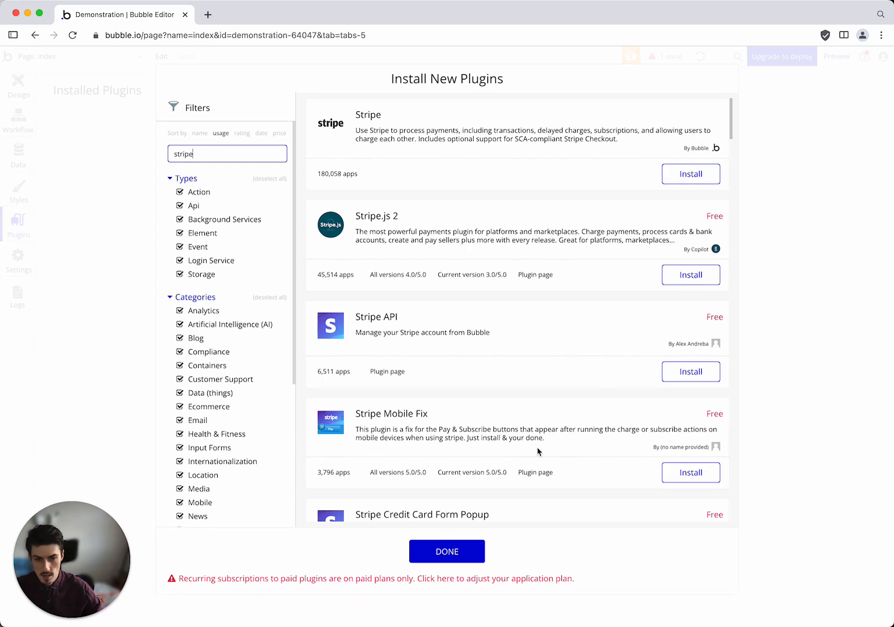
{"action": "left_click", "coordinate": [447, 552]}
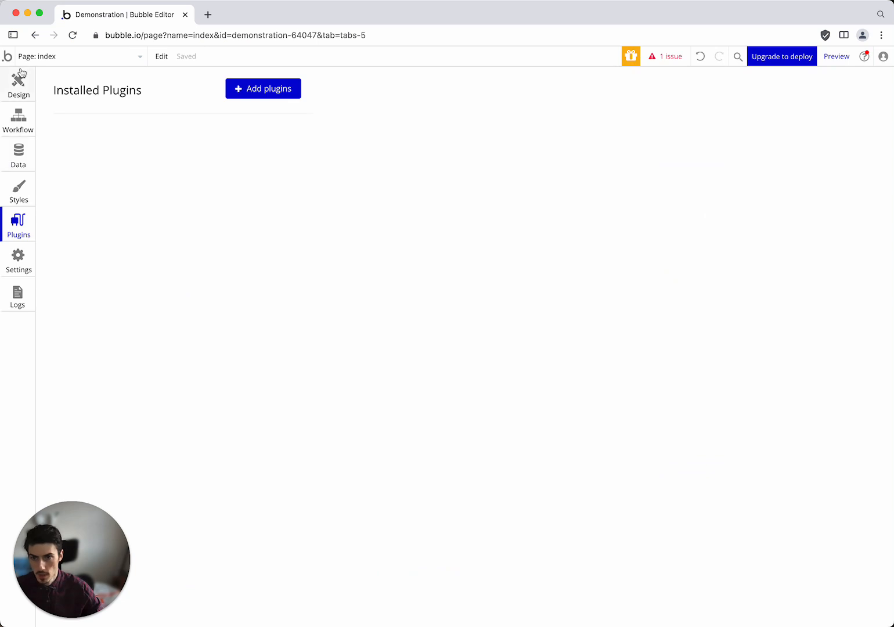
{"action": "left_click", "coordinate": [19, 87]}
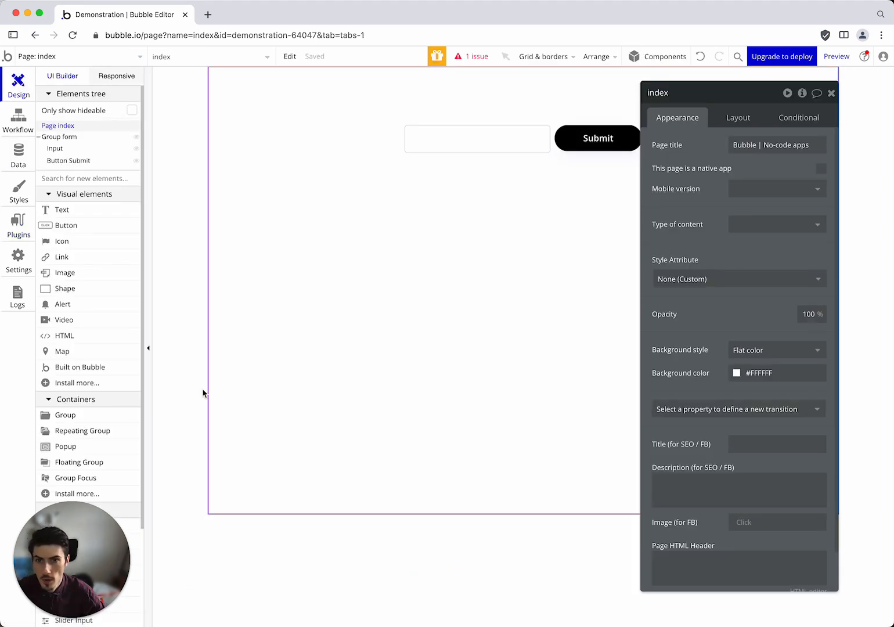